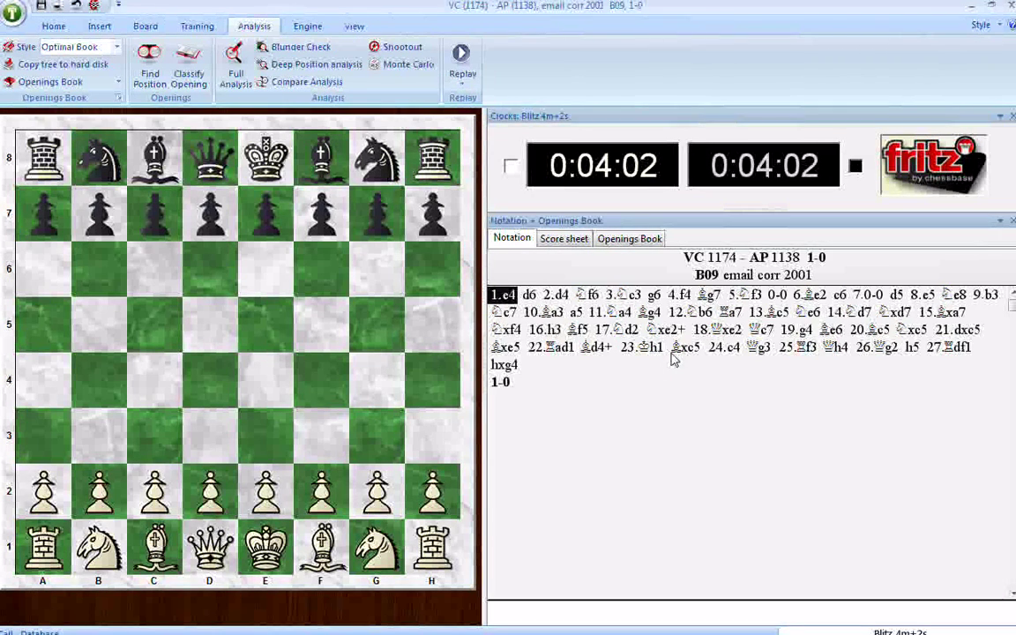
left_click(146, 28)
left_click(183, 26)
left_click(101, 28)
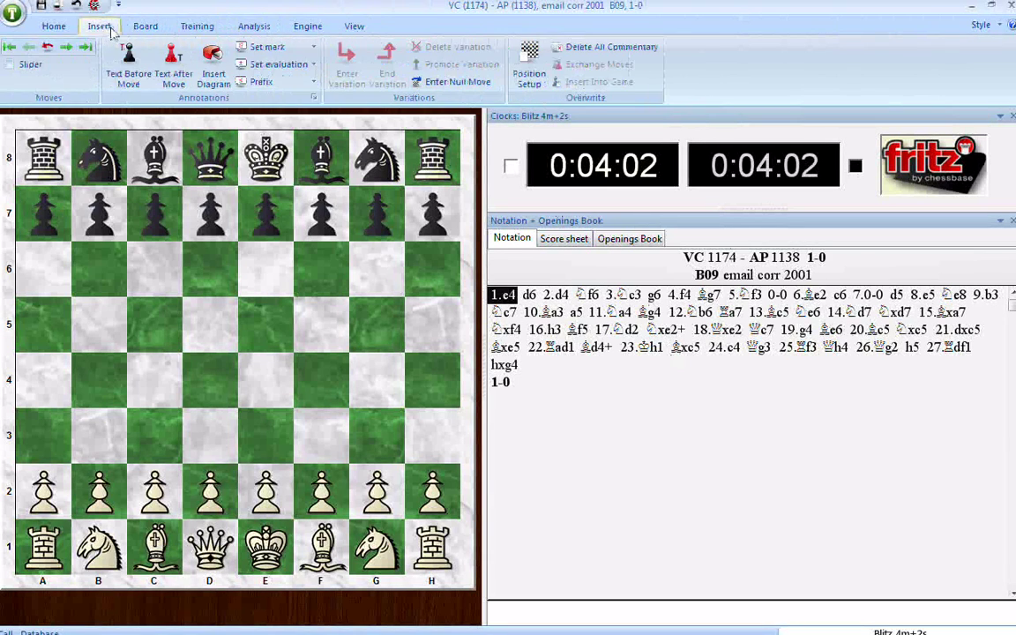
left_click(143, 28)
left_click(190, 31)
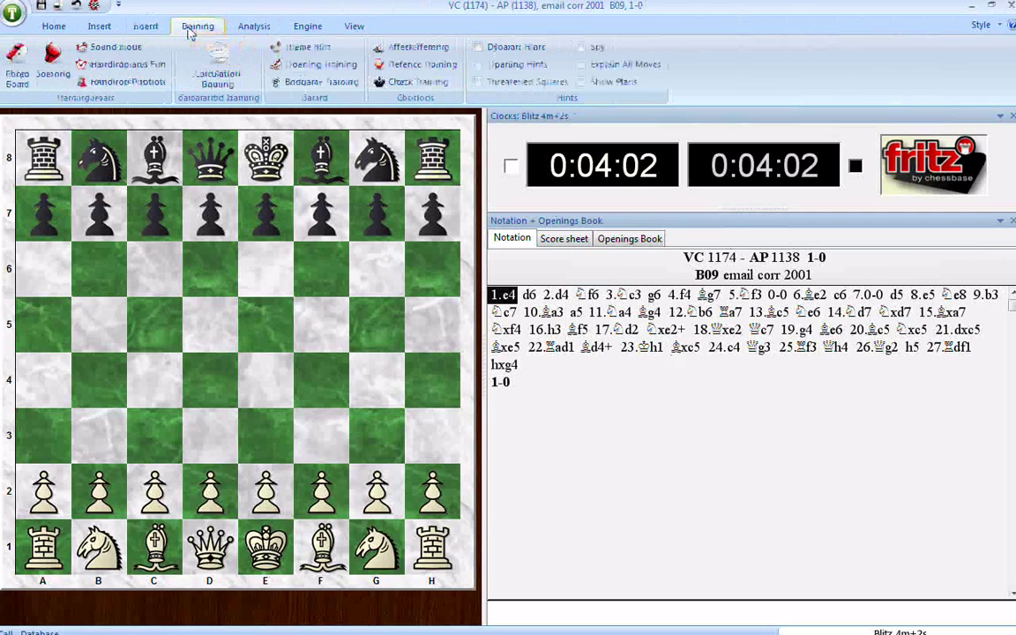
View the Full Analysis options for the open game, with Both as the analysed side, and leave them without starting an analysis.
left_click(247, 29)
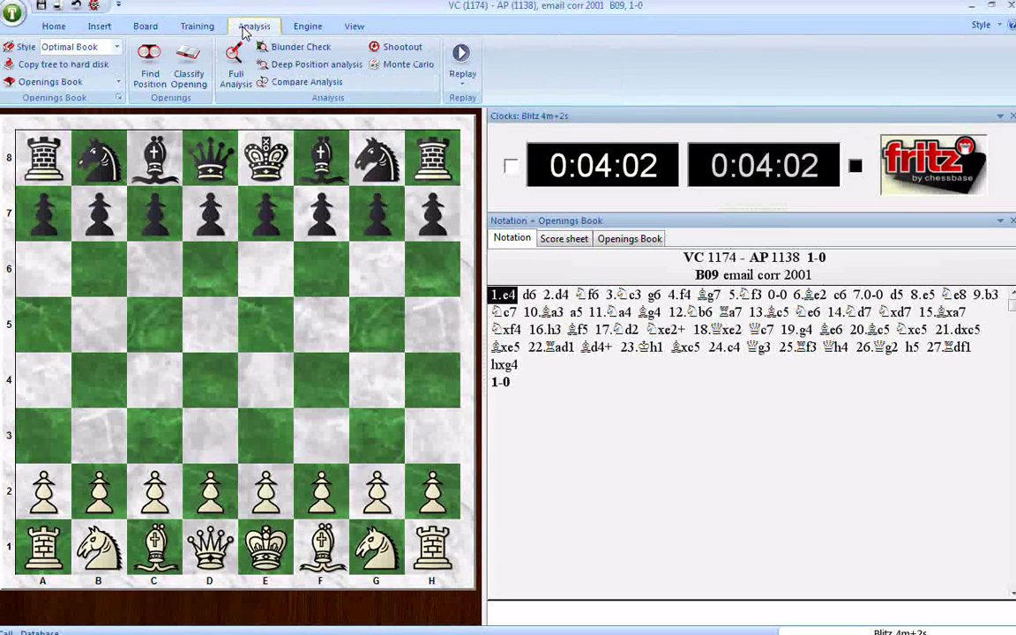
left_click(239, 72)
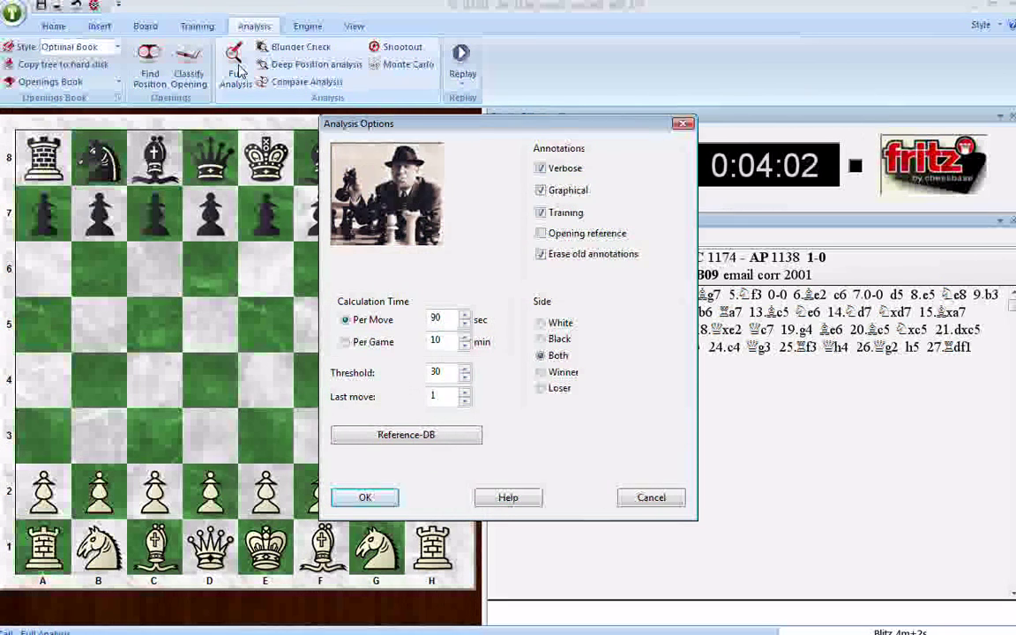
left_click(539, 354)
left_click(650, 496)
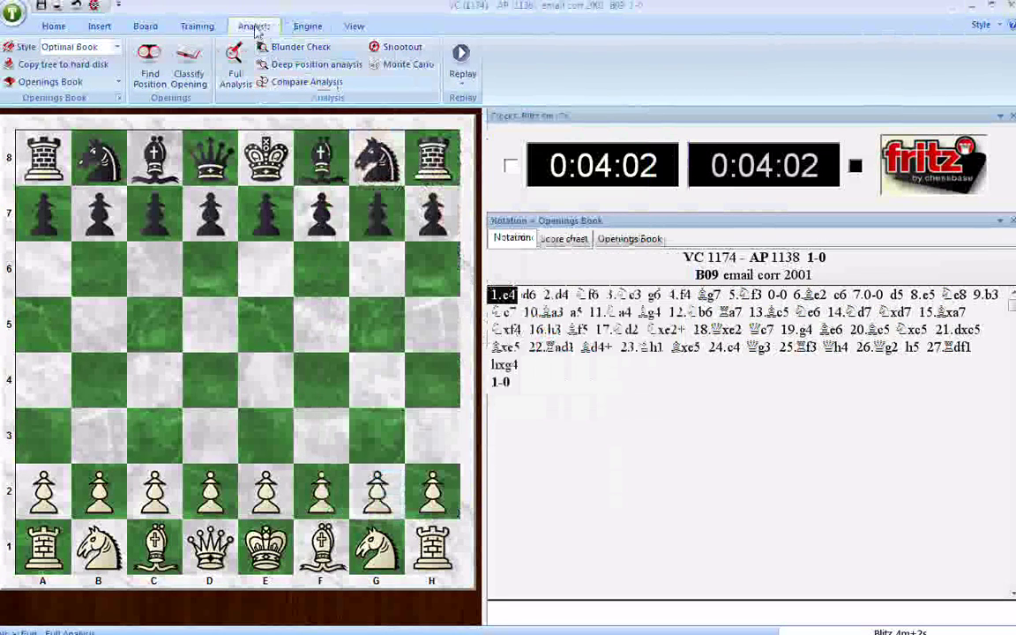
left_click(235, 68)
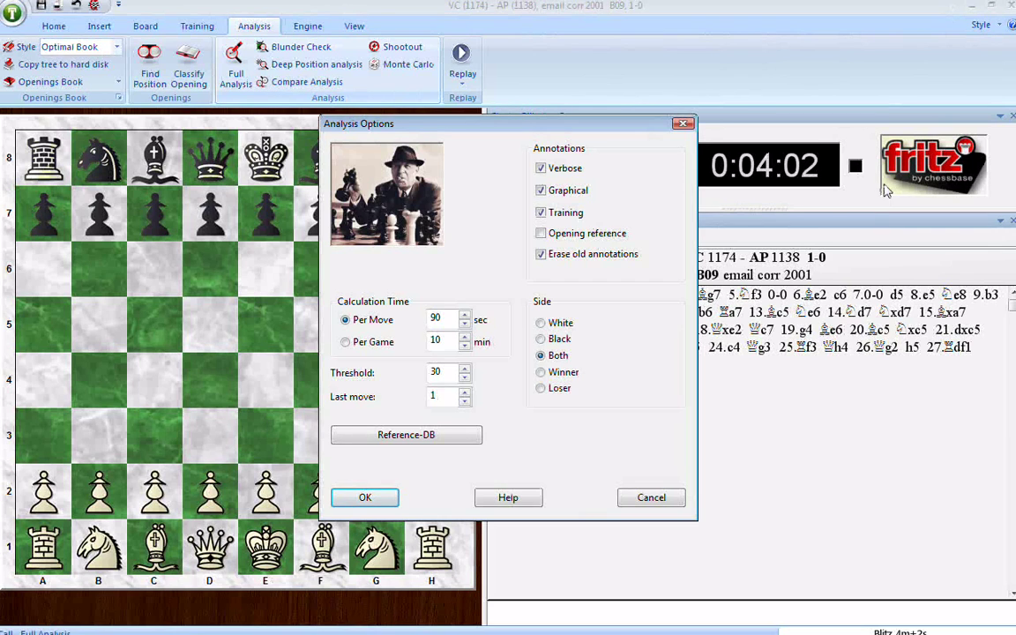
left_click(680, 501)
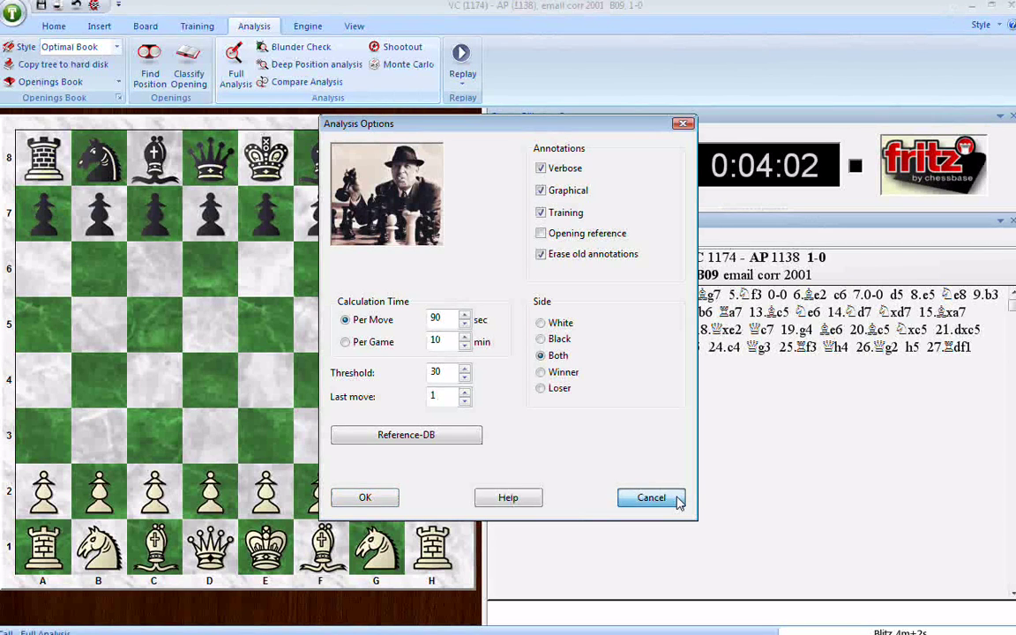
left_click(679, 501)
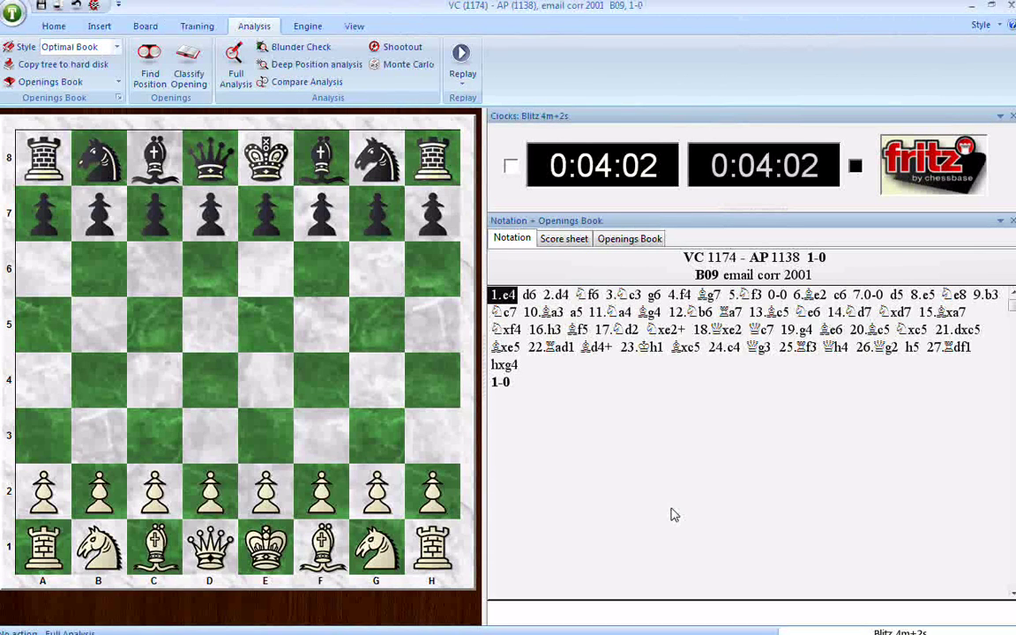
Switch to the database window and review its Full Analysis options, toggling the Verbose annotation setting, without starting an analysis.
key("alt+Tab")
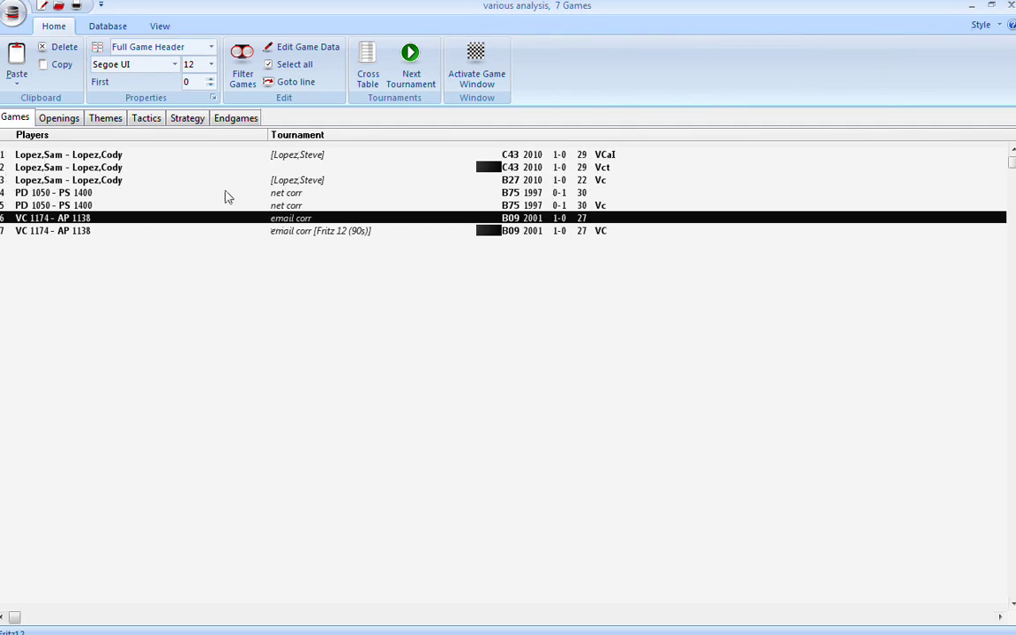
left_click(107, 26)
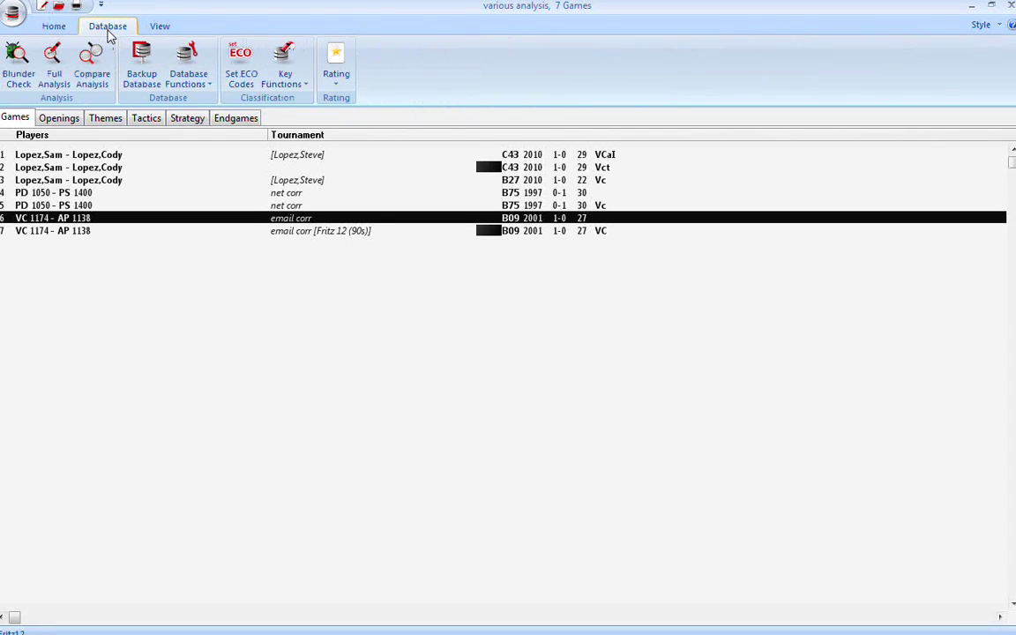
left_click(55, 71)
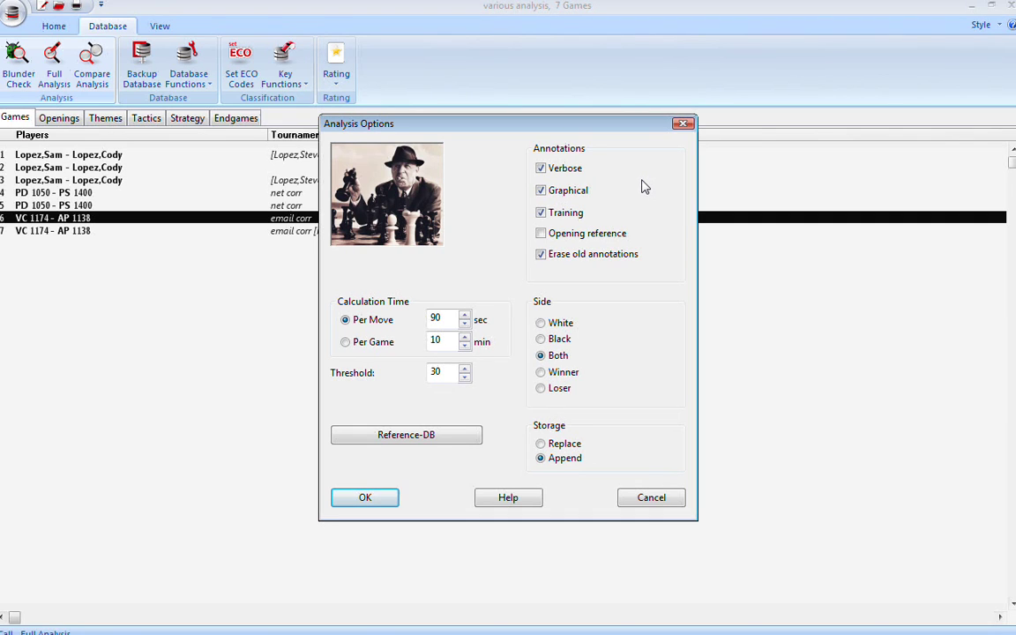
left_click(541, 170)
left_click(542, 171)
left_click(548, 172)
left_click_drag(531, 131, 552, 160)
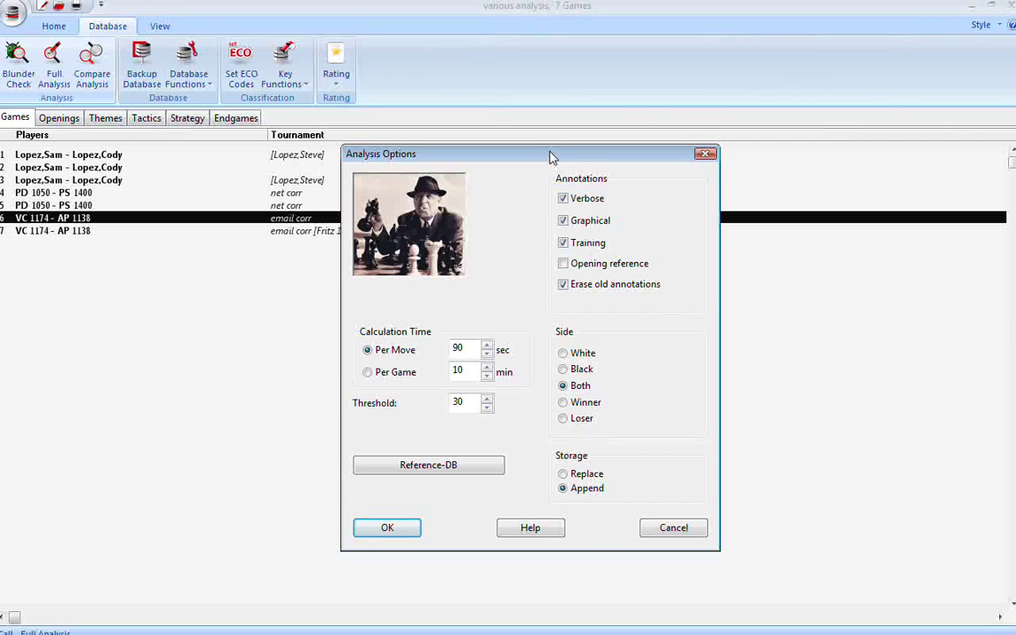
left_click(674, 530)
Open game 2 (C43, 2010, Vct) from the database and dismiss its training question.
left_click(348, 169)
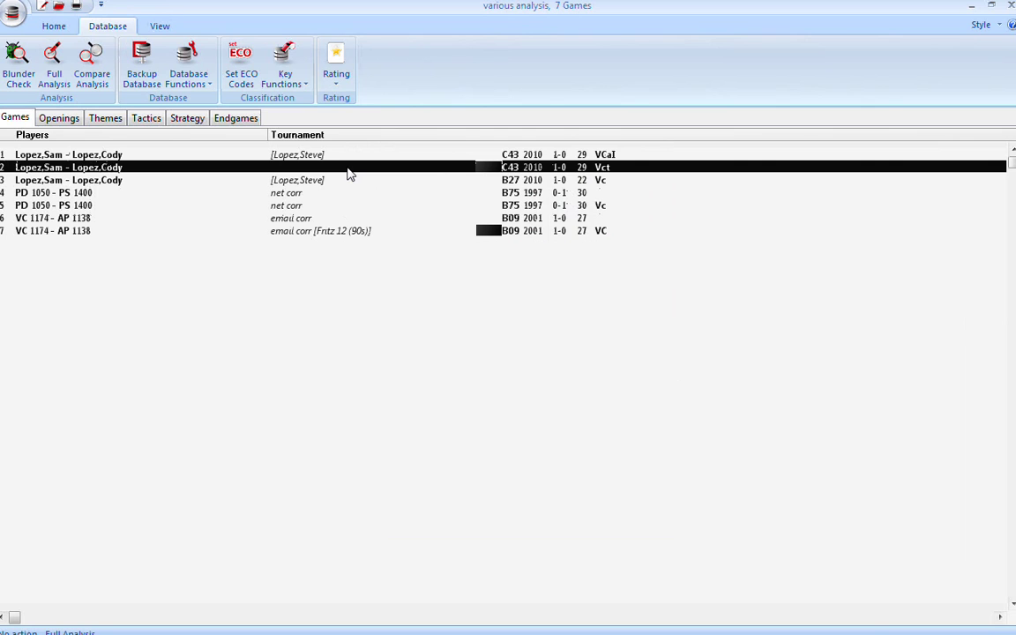
double_click(347, 169)
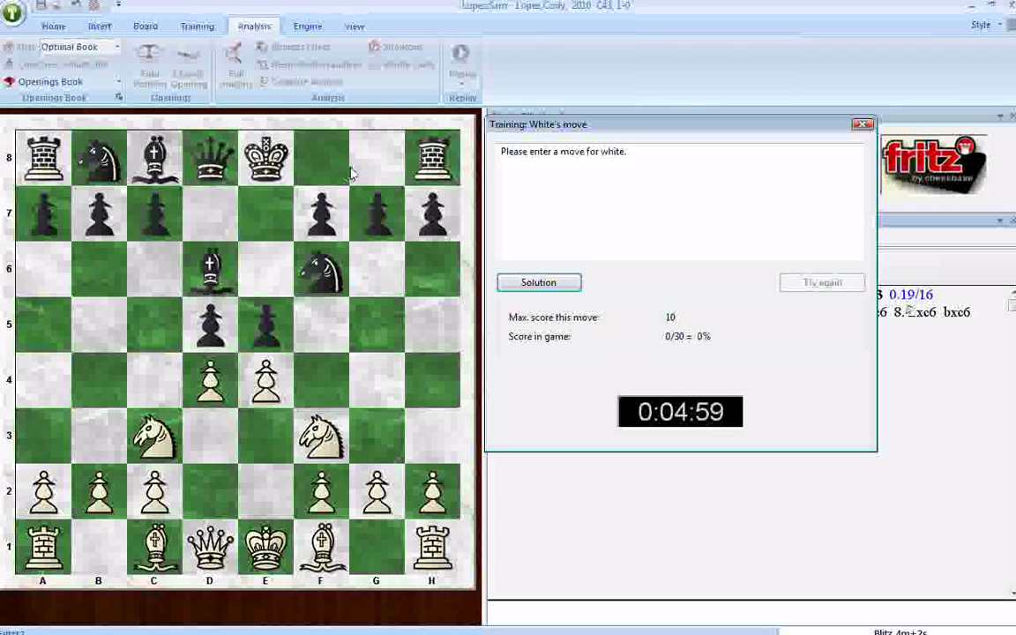
left_click(862, 126)
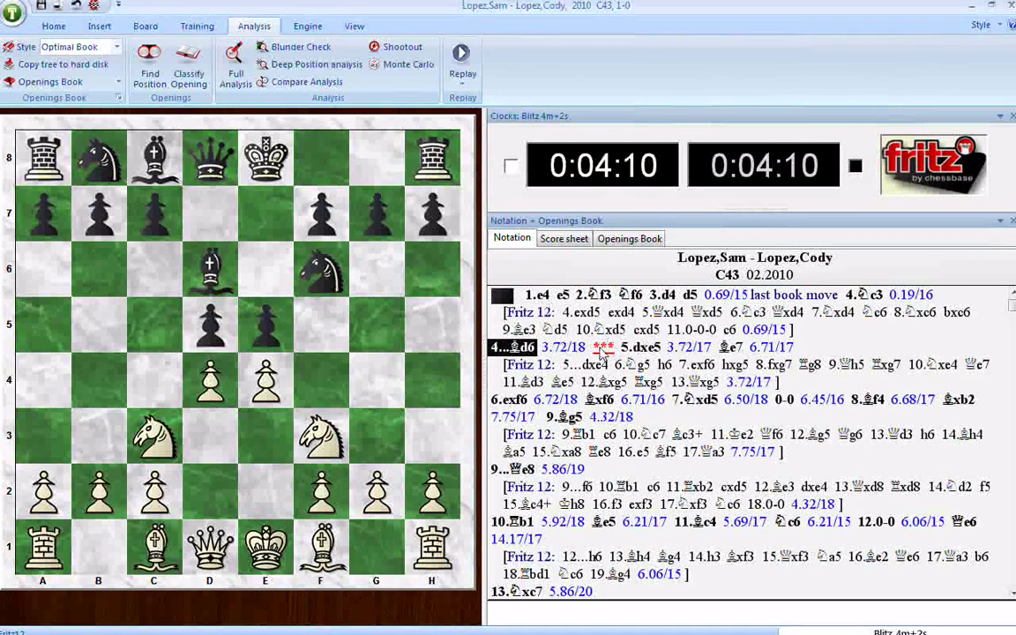
Step back and forth through the moves around 4...Bd6 to examine the training annotation in the notation.
key("Left")
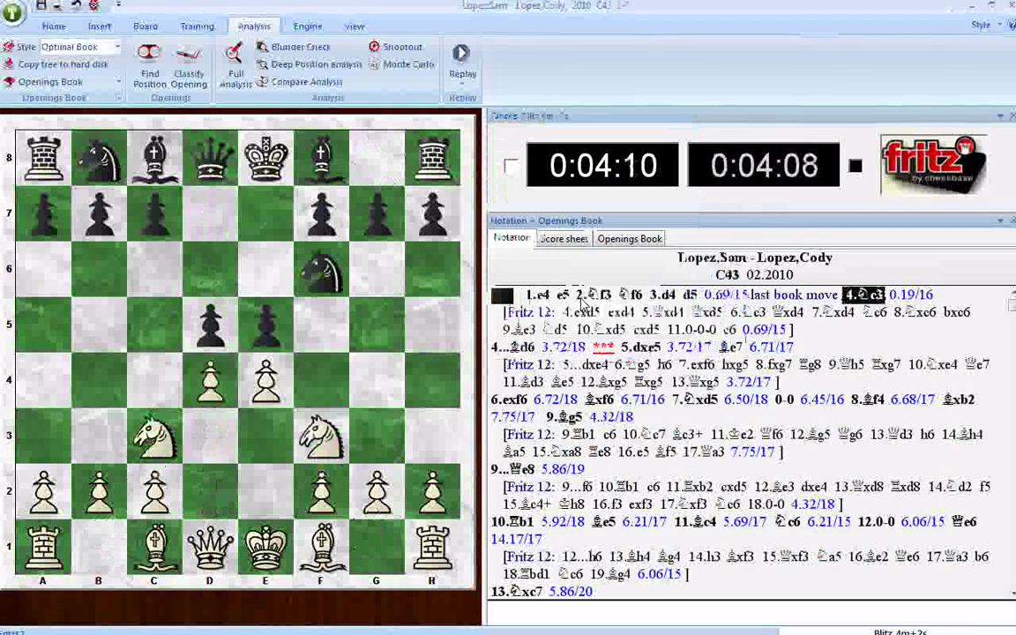
key("Right")
key("Right")
key("Left")
key("Right")
key("Left")
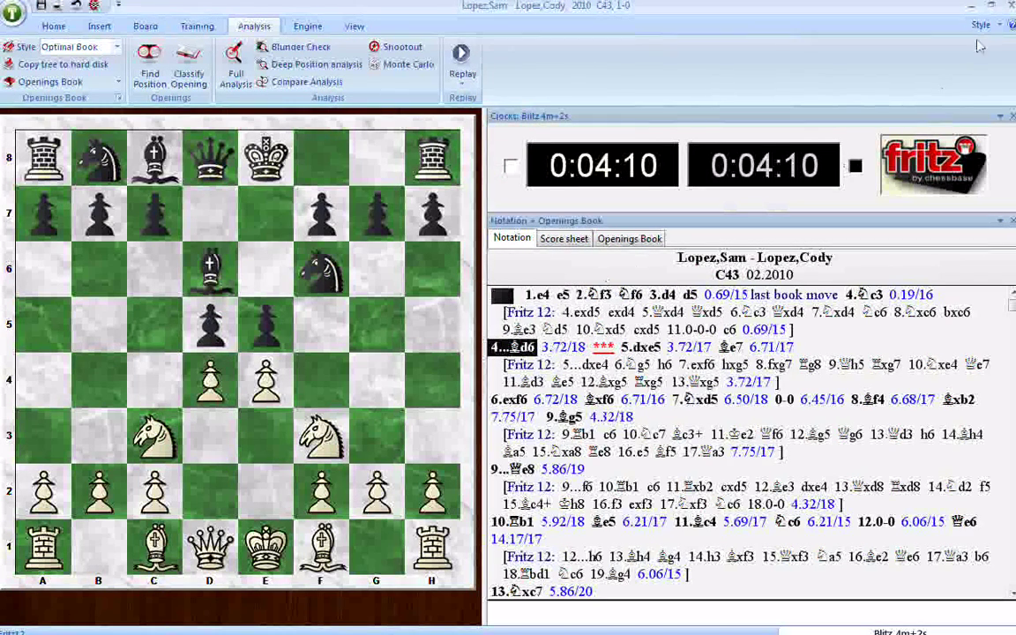
Close the training game and open the unannotated VC 1174 - AP 1138 email corr game from the database.
key("alt+F4")
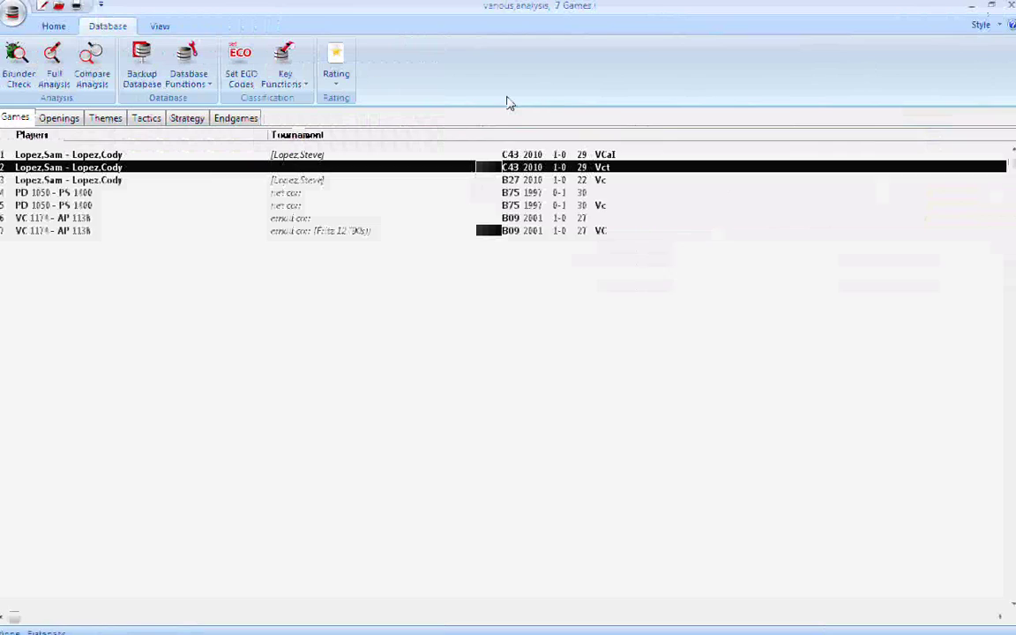
left_click(268, 206)
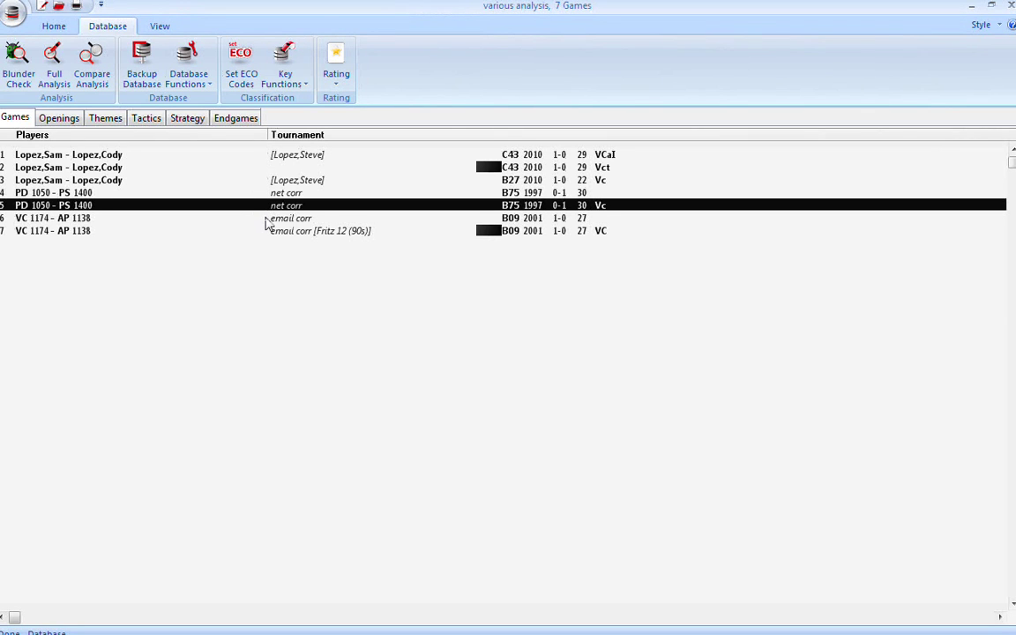
left_click(268, 220)
double_click(267, 224)
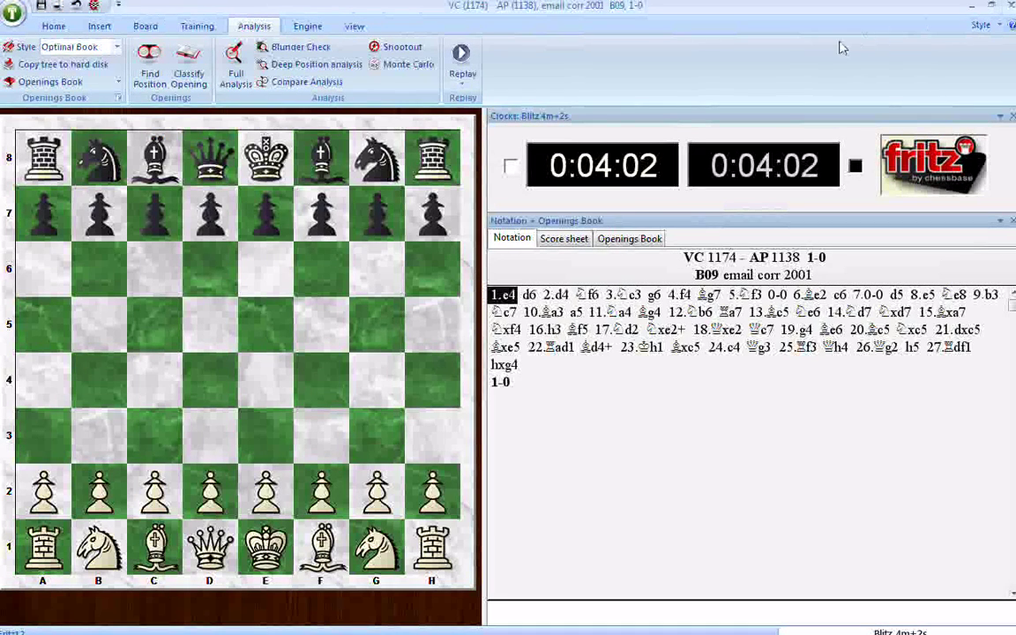
From the database's Full Analysis options, try Opening reference, look at the reference database selection without choosing a file, and turn the option off.
key("alt+Tab")
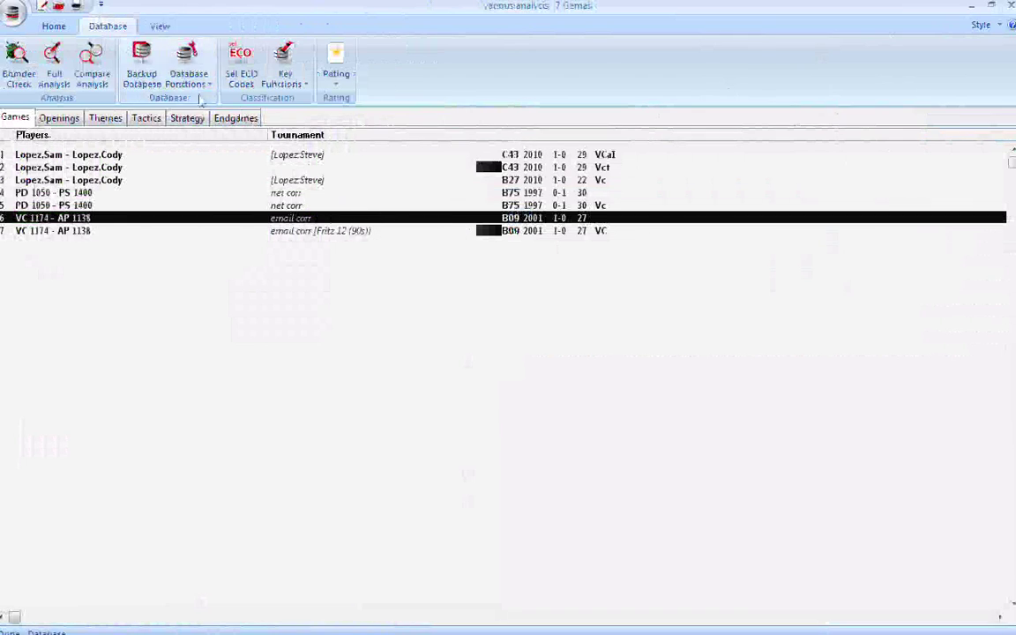
left_click(53, 60)
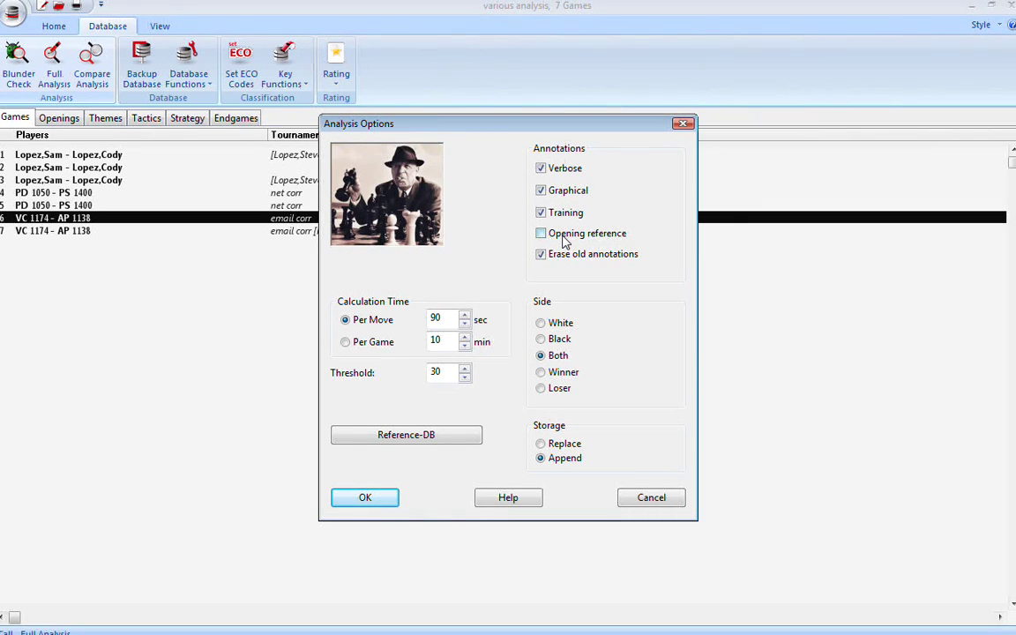
left_click(541, 234)
left_click(422, 441)
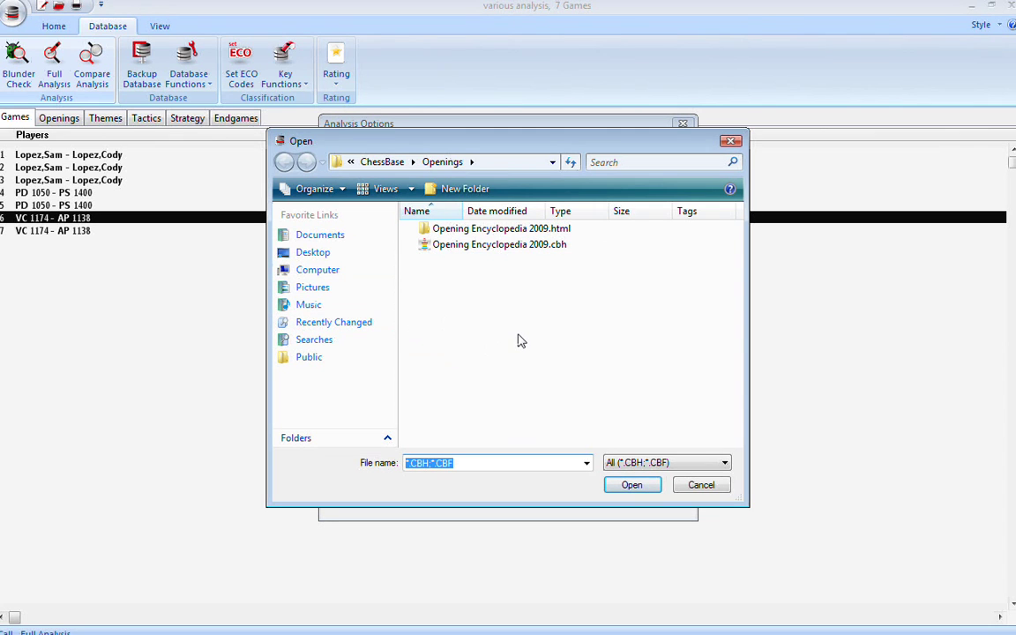
left_click(706, 492)
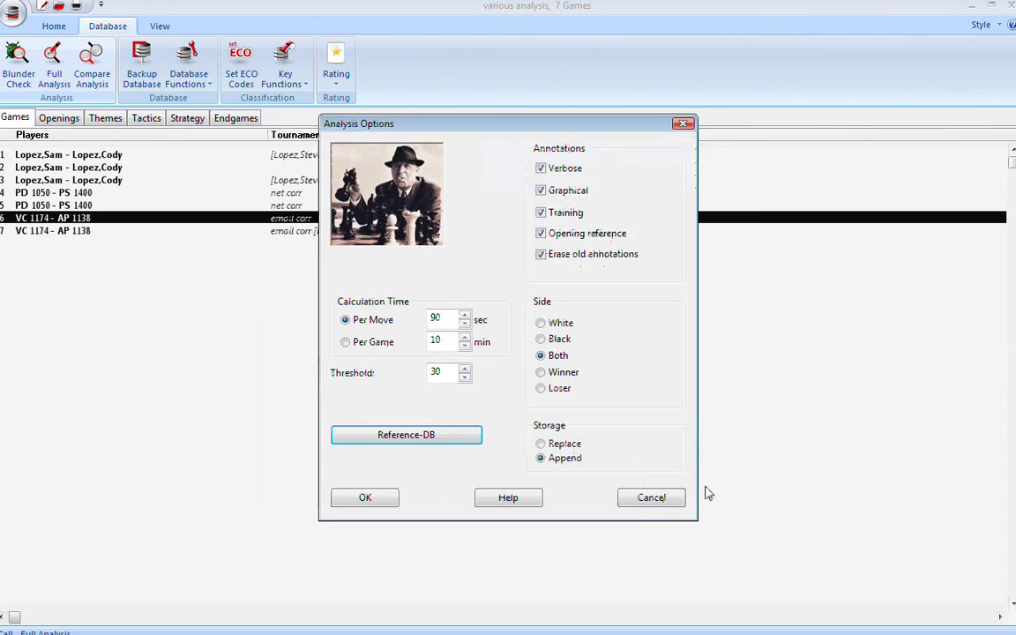
left_click(541, 235)
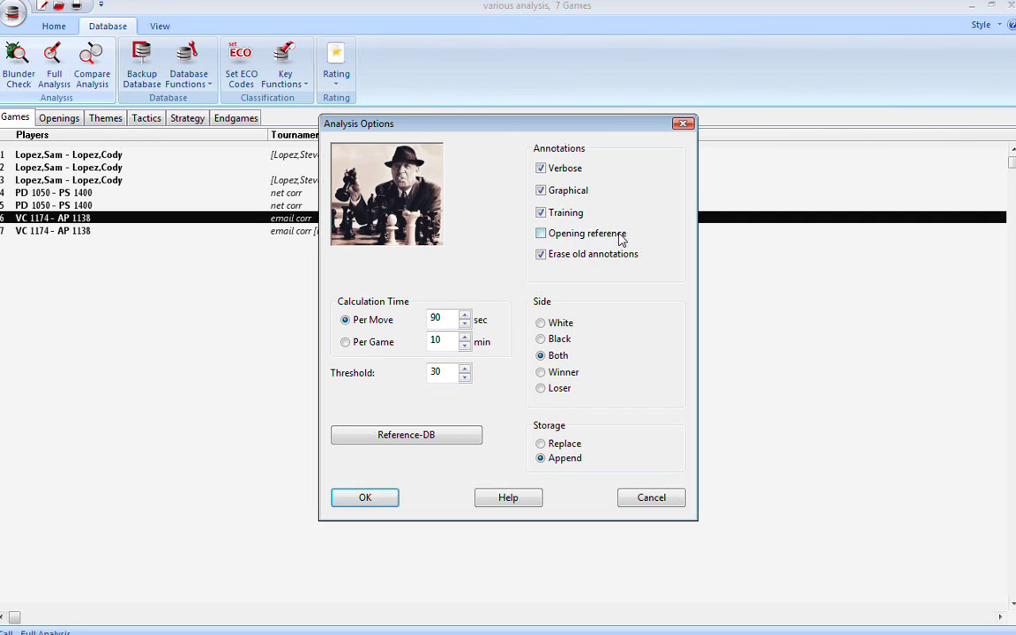
Enable Opening reference again, revisit the reference database file selection without picking one, and disable the option.
left_click(542, 234)
left_click(404, 436)
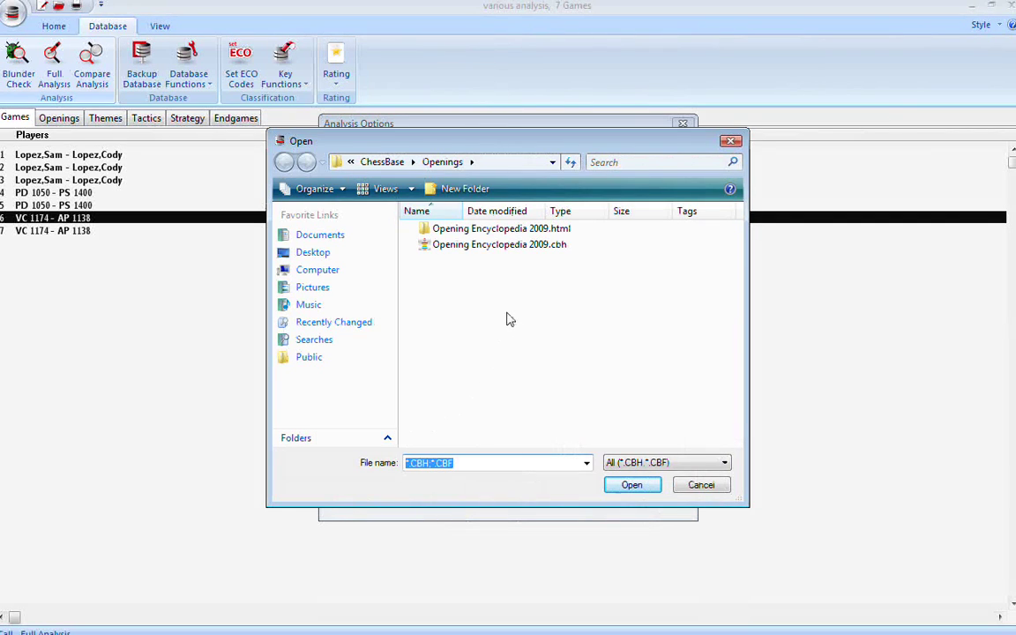
left_click(700, 485)
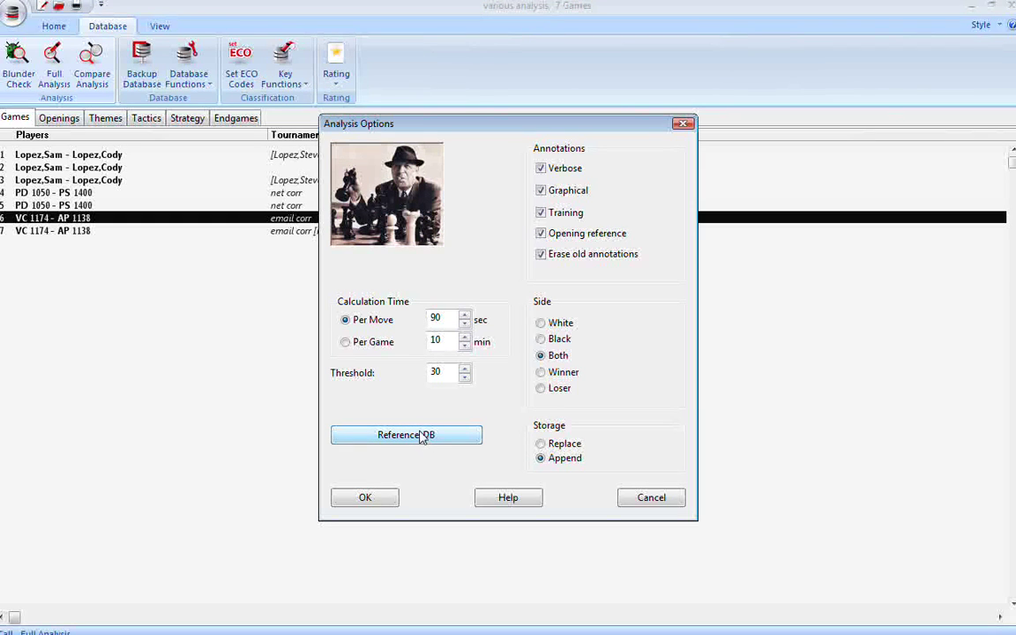
left_click(542, 234)
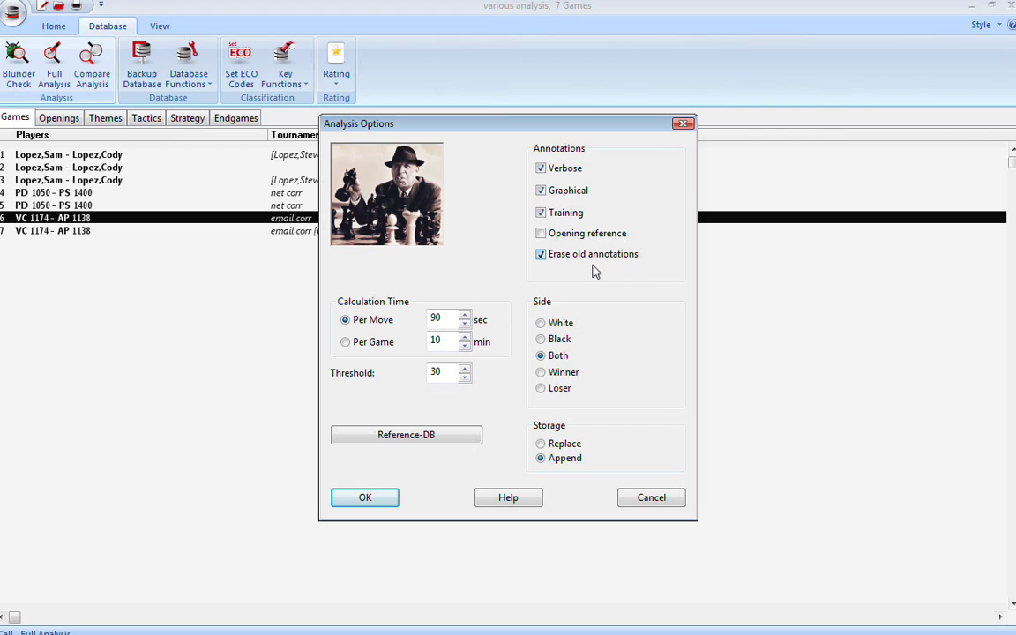
Try Erase old annotations off with Replace storage, and restore Erase old annotations with Append storage.
left_click(541, 254)
left_click(542, 444)
left_click(541, 256)
left_click(541, 459)
Try White as the analysed side and Per Game calculation time, returning to Both, Append and Per Move.
left_click(541, 323)
left_click(541, 356)
left_click(569, 459)
left_click(346, 343)
left_click(346, 321)
Set the analysis threshold to 100.
left_click_drag(433, 378, 441, 378)
type("100")
left_click_drag(448, 376, 424, 374)
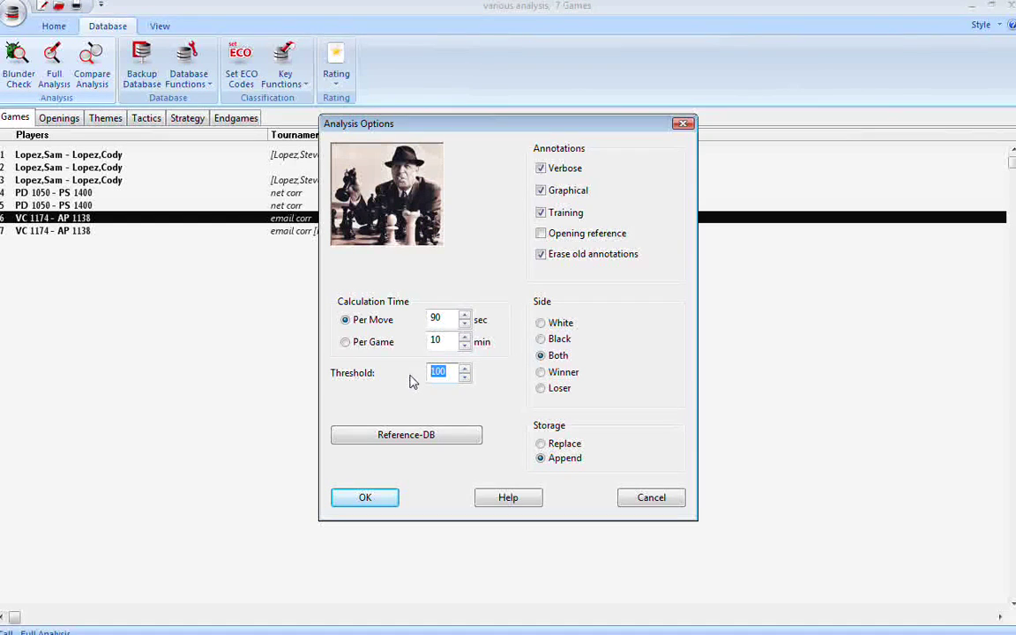
left_click(449, 379)
Try analysis threshold values of 3, 5 and 30.
double_click(432, 374)
type("3")
double_click(439, 373)
type("5")
double_click(432, 373)
type("30")
Try thresholds of 50 and 100, reset the threshold to 30, and leave the analysis options without starting.
double_click(437, 374)
type("50")
left_click_drag(446, 374, 422, 378)
type("100")
left_click_drag(448, 372, 425, 372)
type("30")
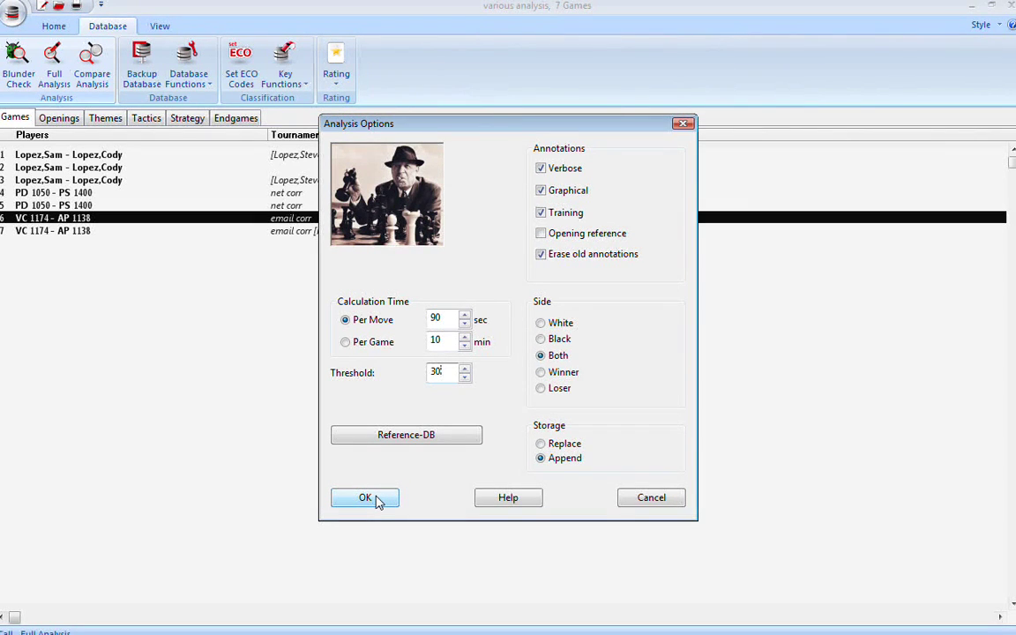
left_click(651, 499)
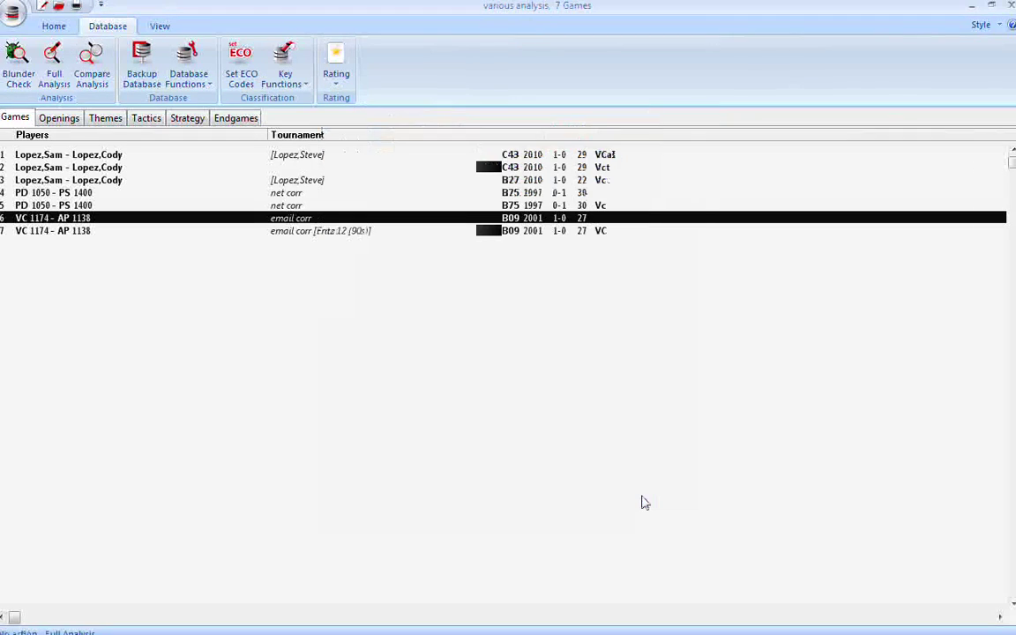
Open the VC 1174 - AP 1138 game annotated by Fritz 12 (90s) and look through its annotated notation.
left_click(306, 234)
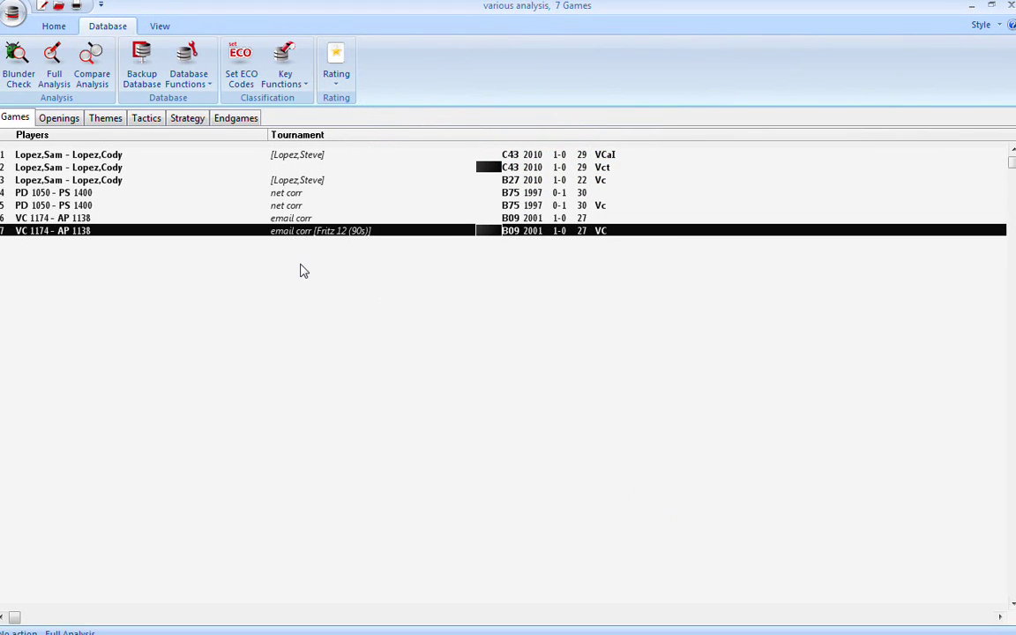
double_click(290, 235)
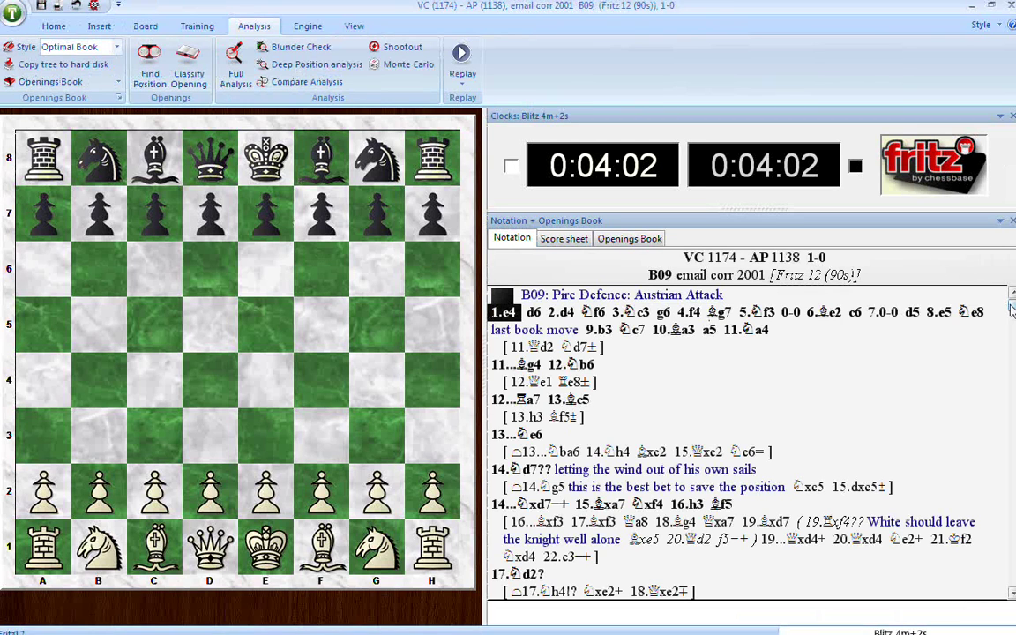
scroll(1013, 309, "down", 3)
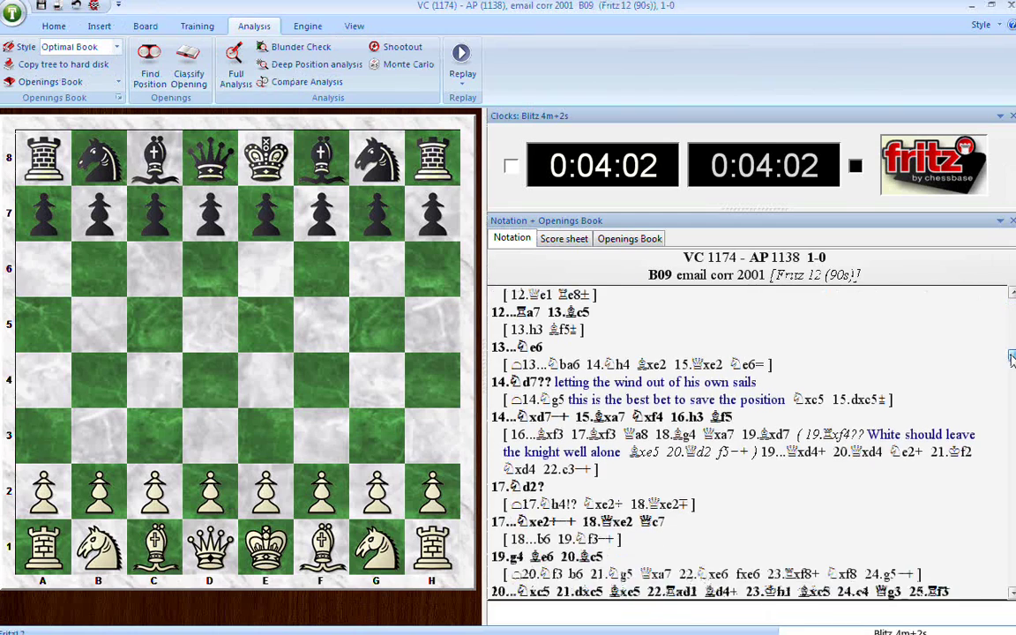
scroll(1013, 309, "up", 3)
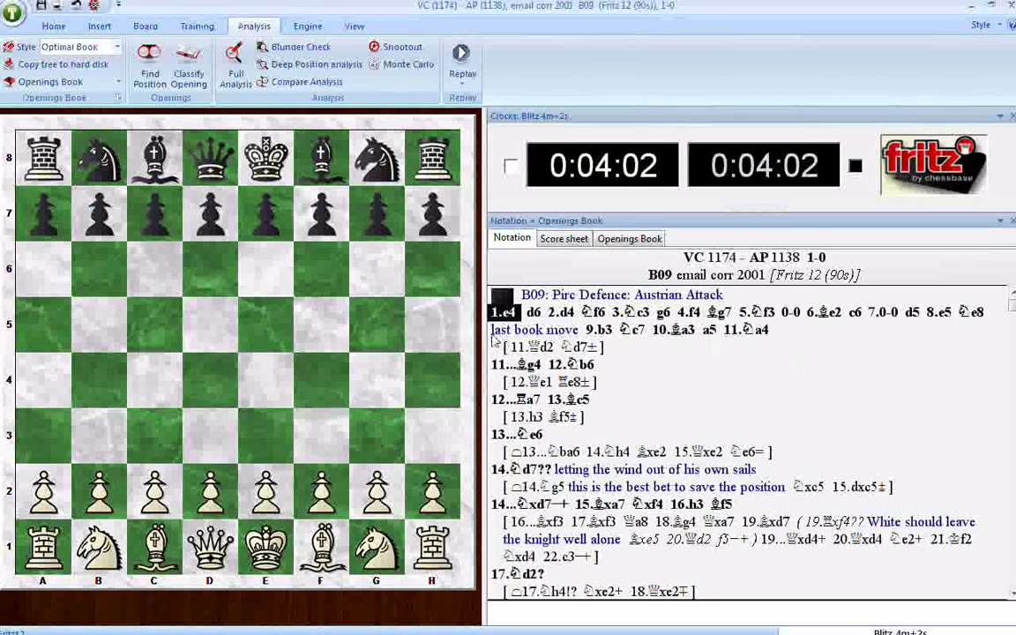
Show the board position at the last book move 8...Ne8, followed by the position after 9.b3.
left_click(974, 313)
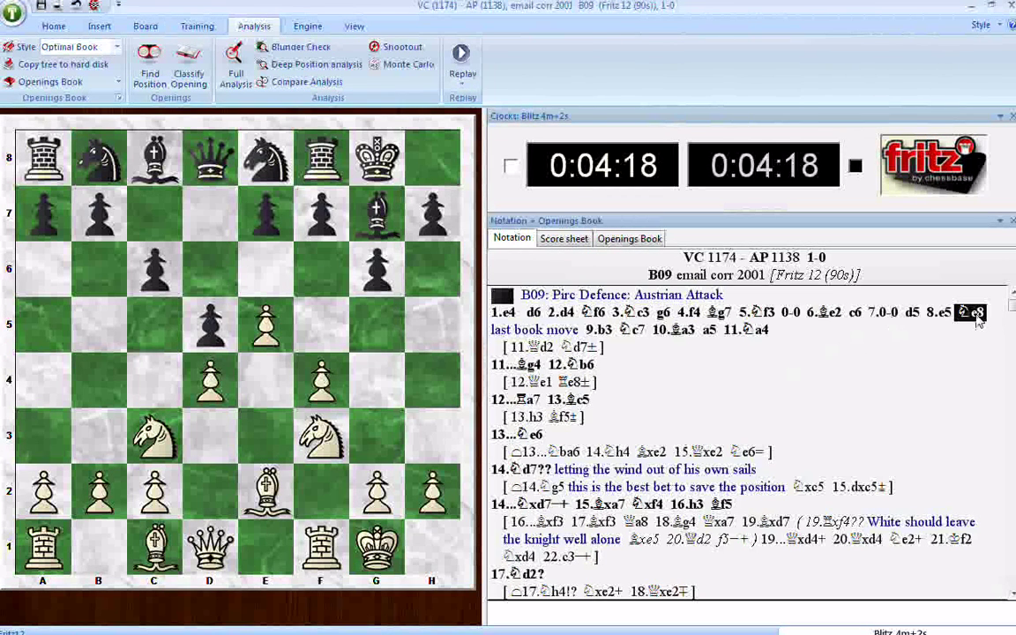
left_click(598, 330)
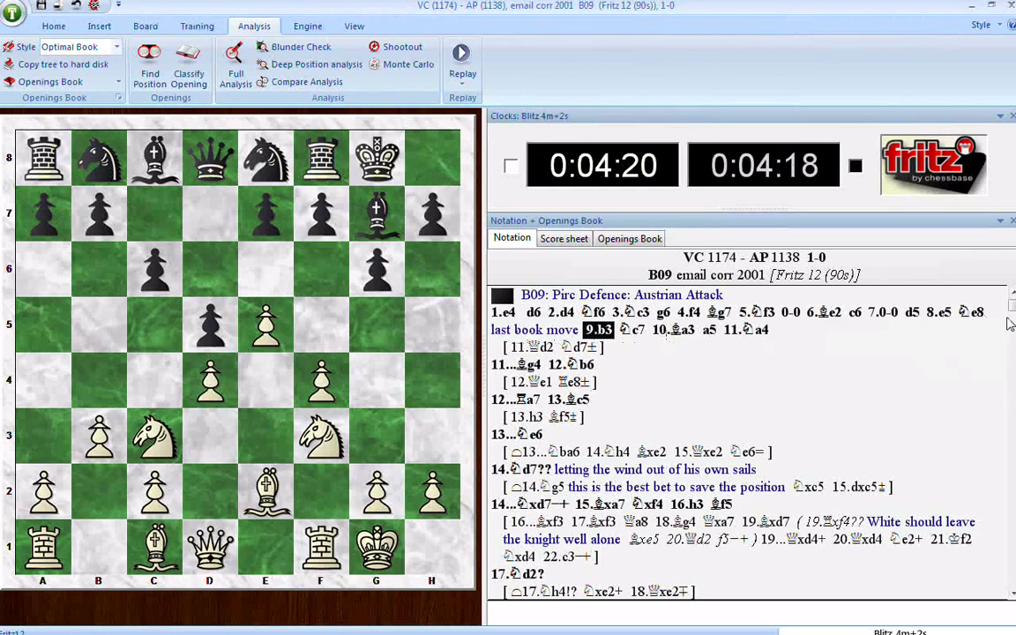
Show the final move 27...hxg4, step back to 26...h5, and replay the main line through 27.Rdf1 to the end.
scroll(660, 549, "down", 5)
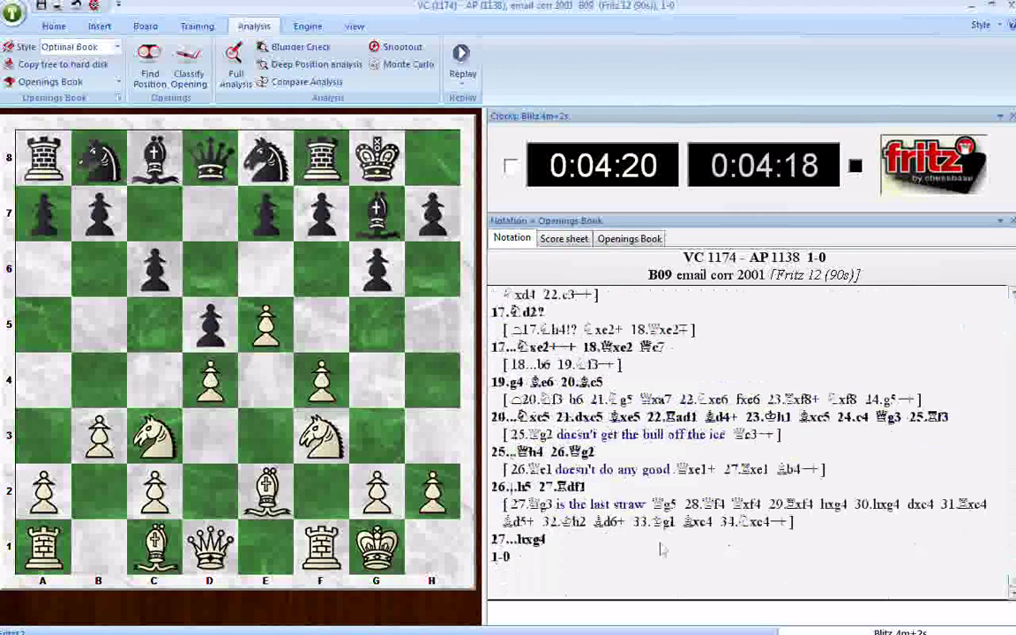
left_click(534, 540)
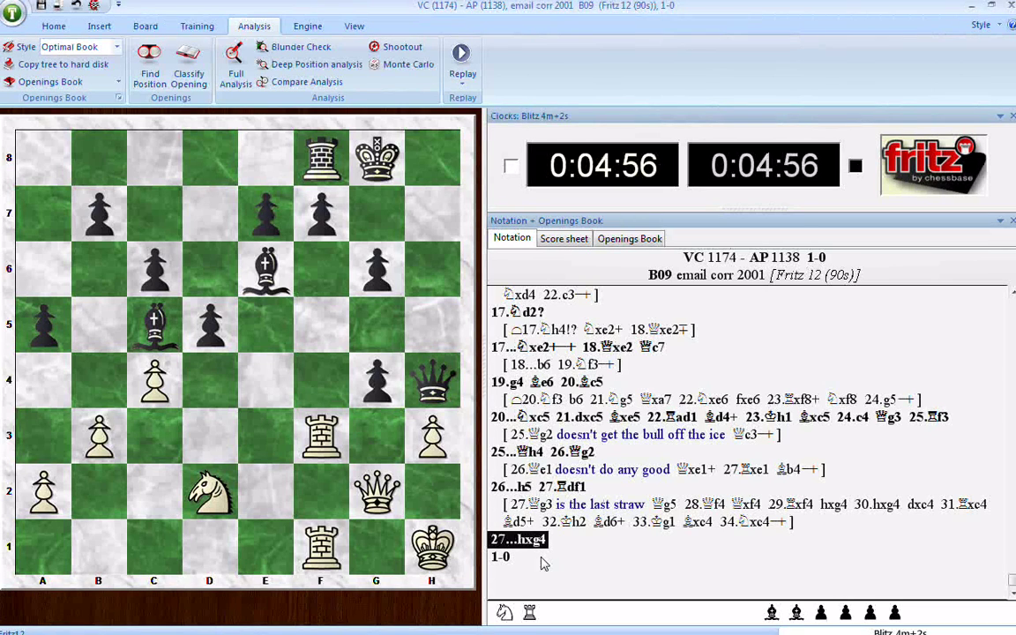
key("Left")
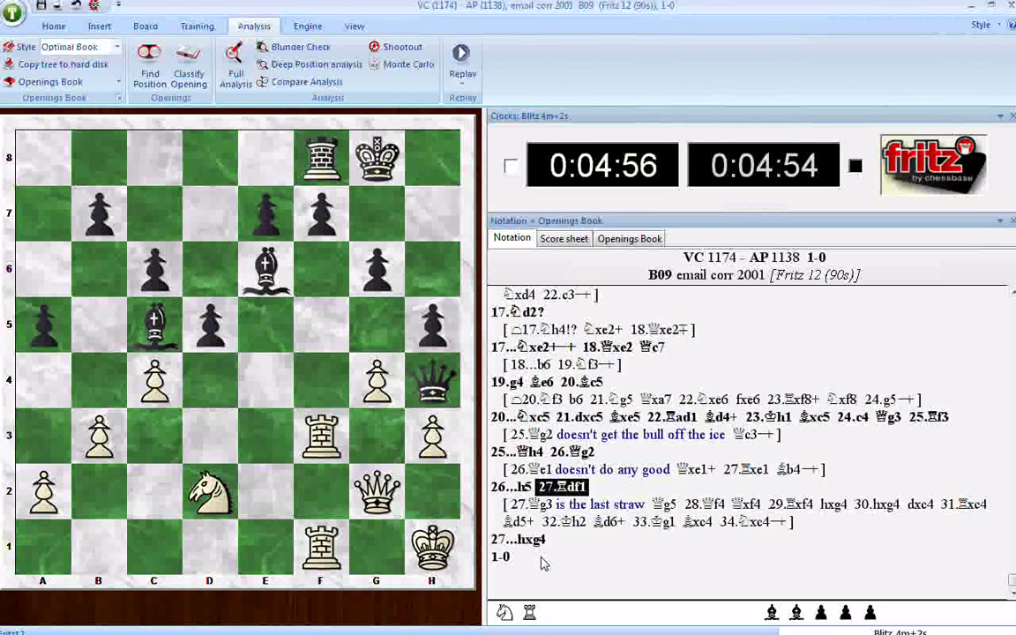
key("Left")
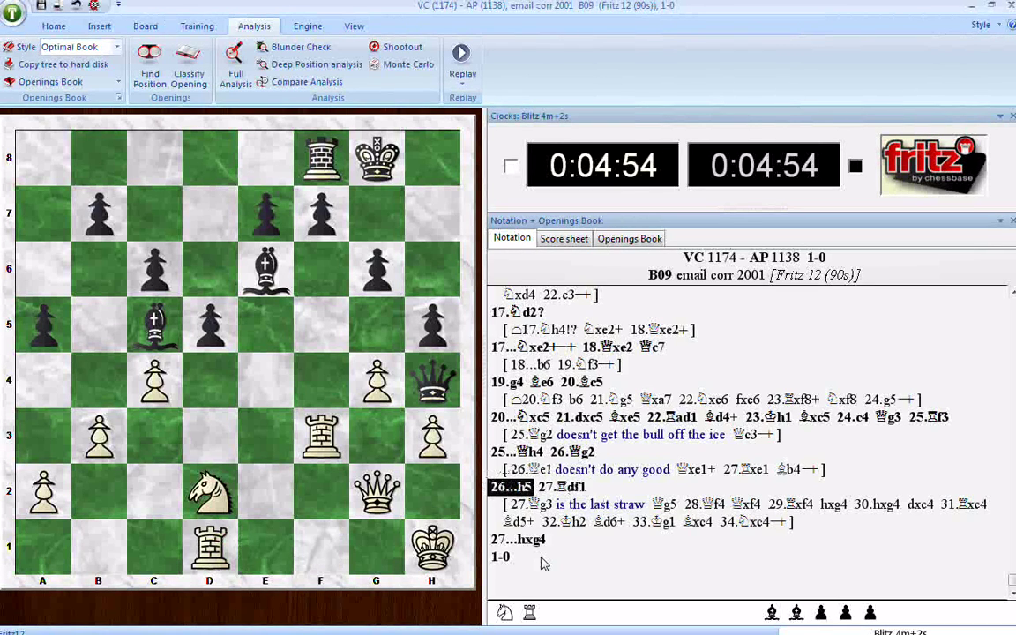
key("Right")
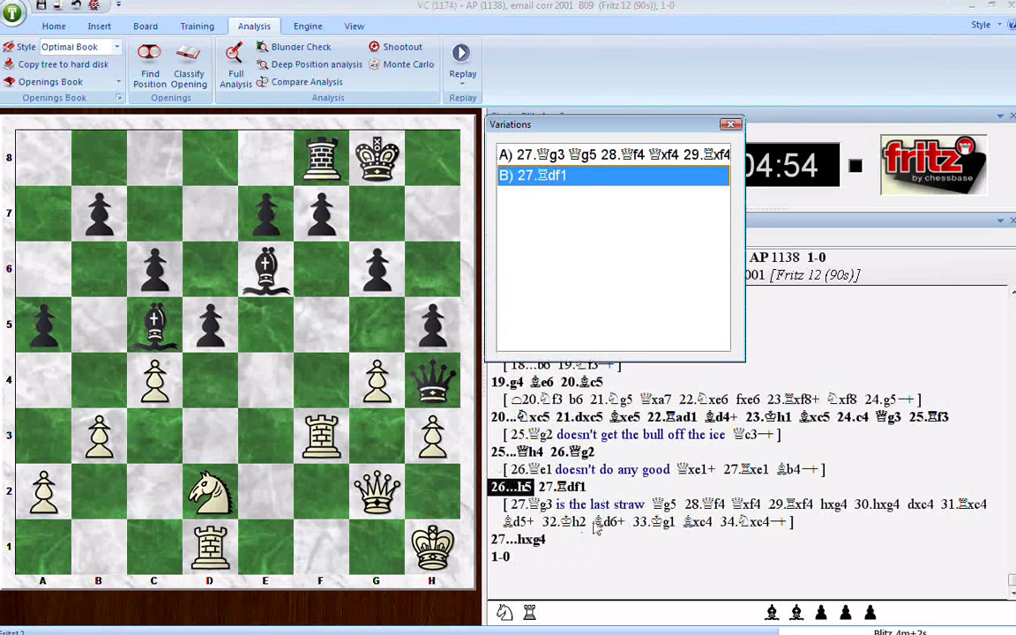
key("Return")
key("Right")
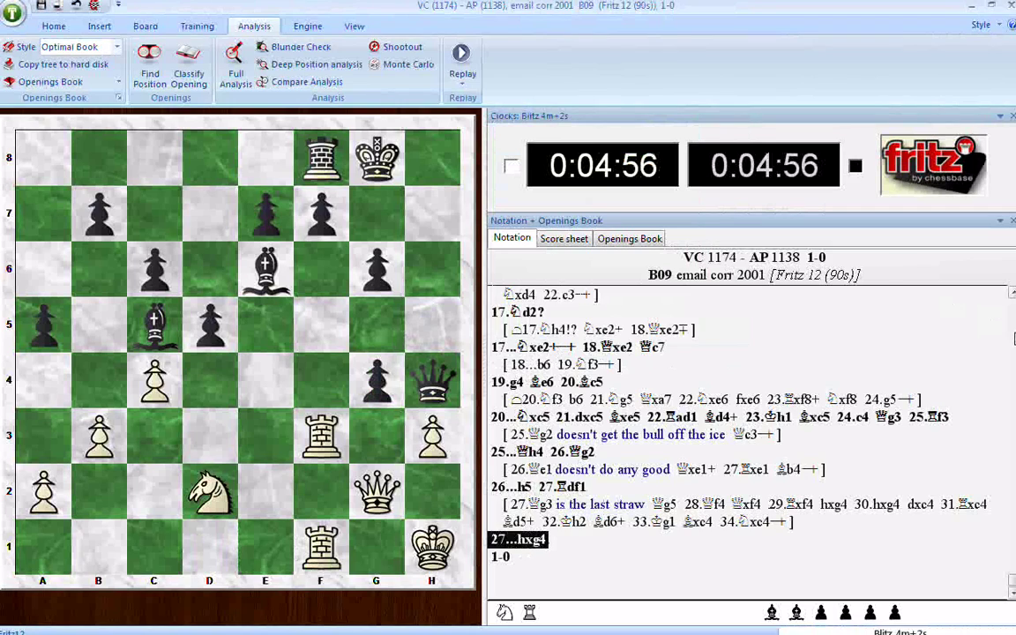
Return to 9.b3, step back to 8...Ne8, and look through the remaining annotations to the end of the game.
left_click(1012, 295)
left_click(1012, 296)
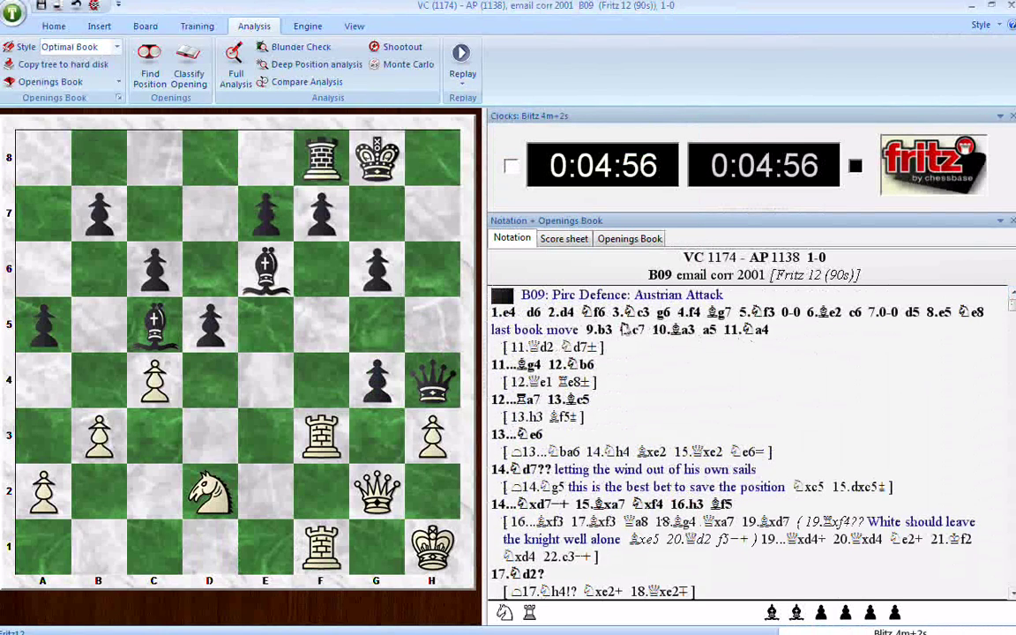
left_click(599, 329)
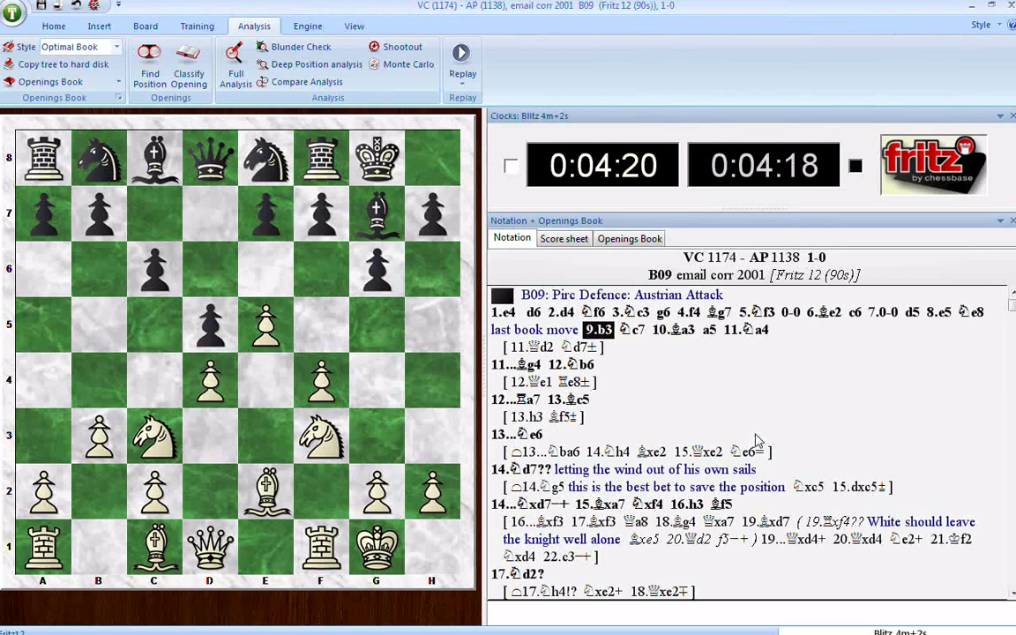
key("Left")
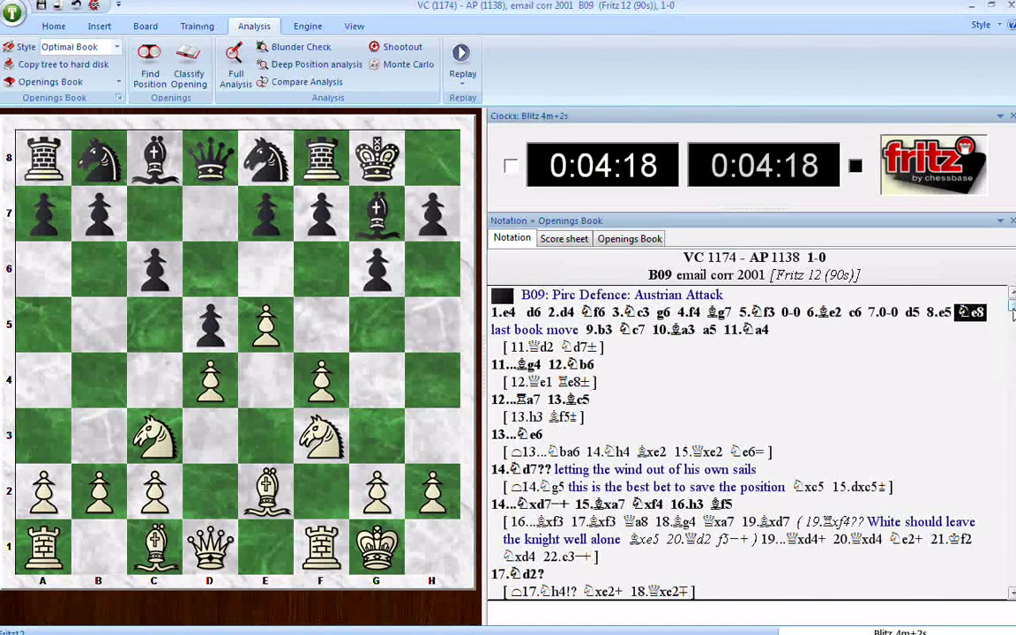
scroll(1008, 373, "down", 5)
left_click_drag(1012, 438, 1012, 501)
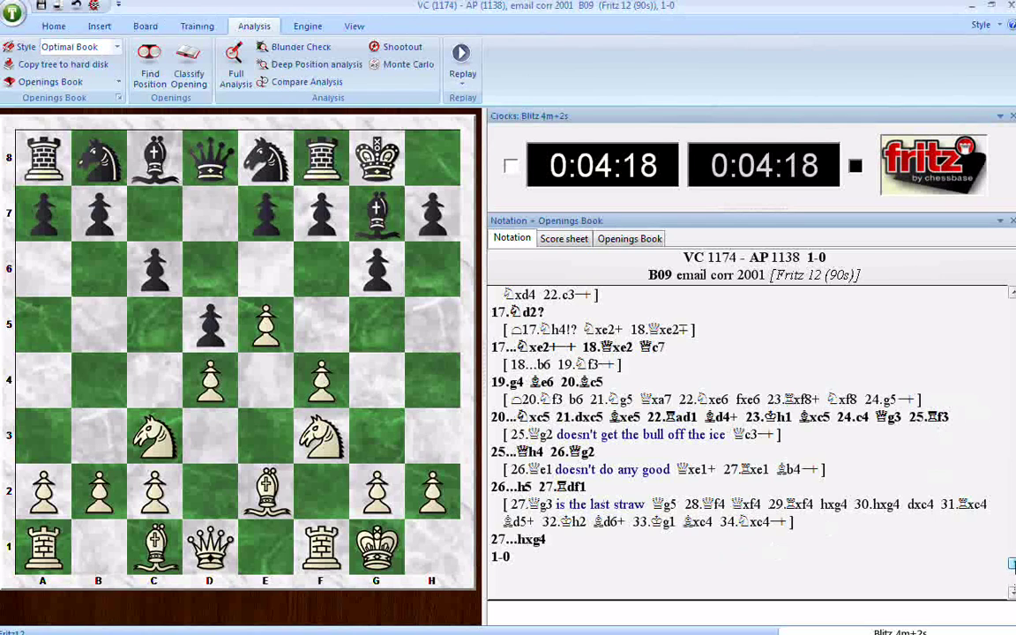
scroll(911, 397, "up", 5)
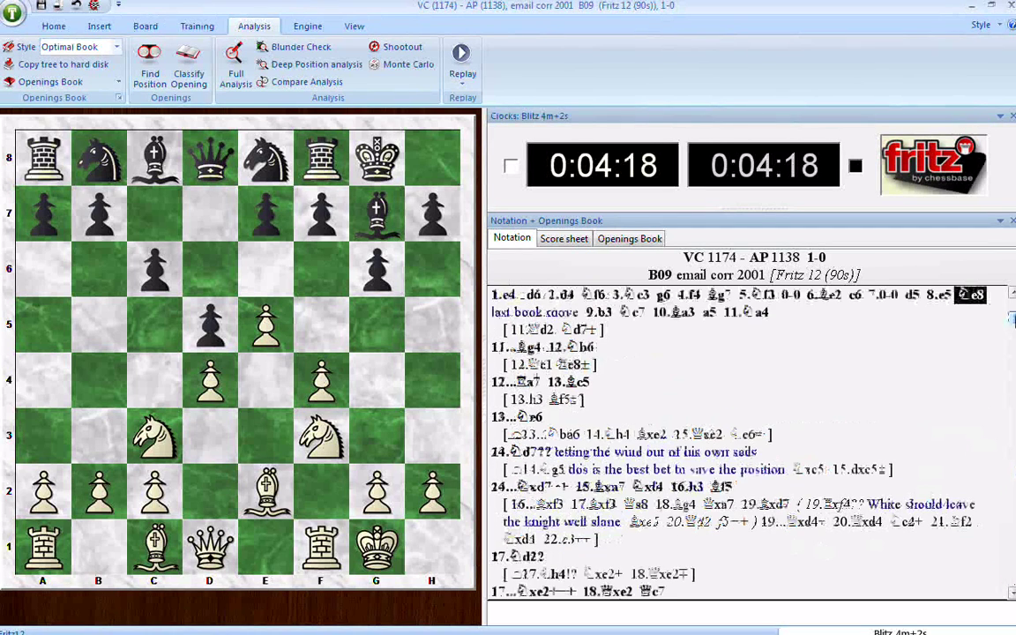
From 10...a5, view the game move 11.Na4, then step back and enter the 11.Qd2 variation.
left_click(708, 314)
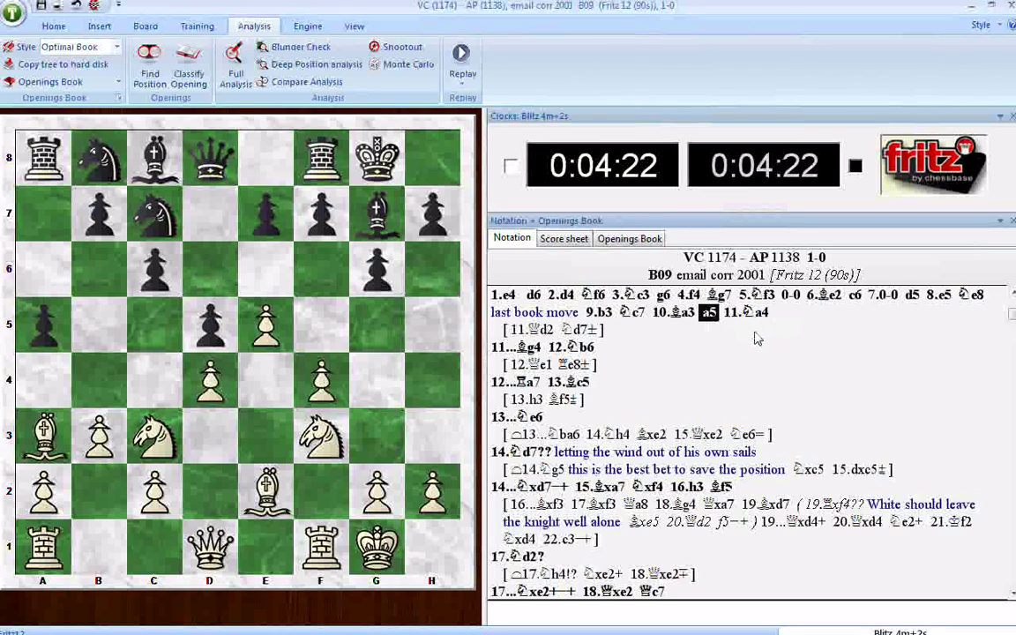
key("Right")
key("Return")
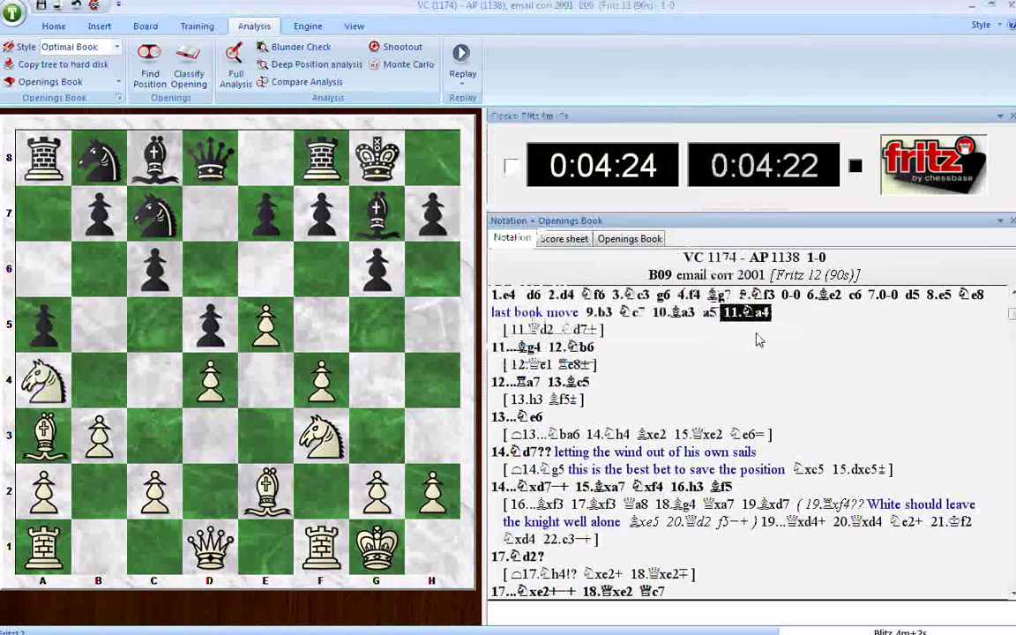
key("Left")
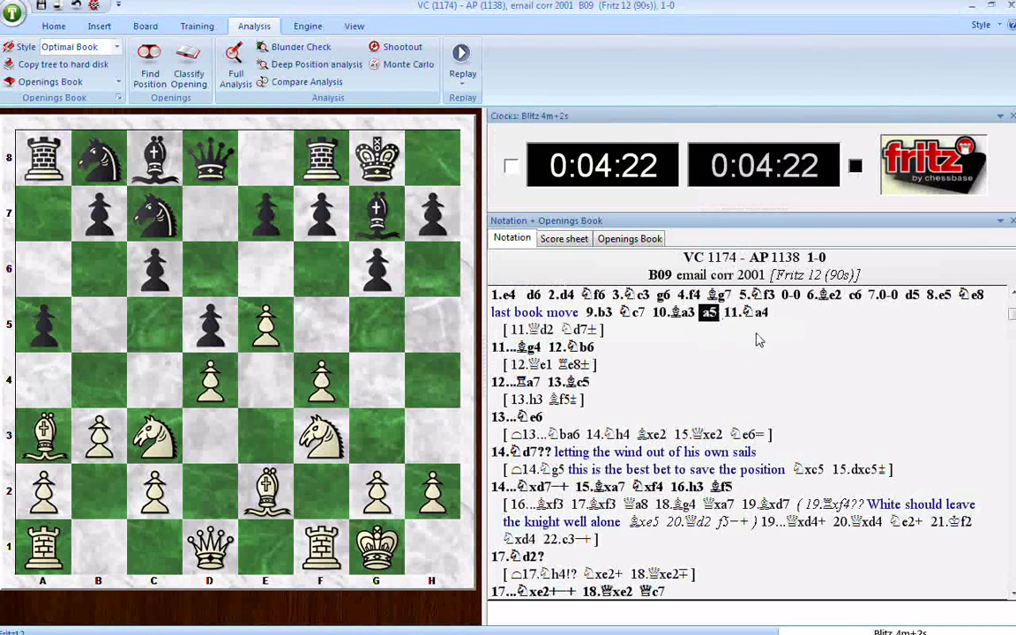
key("Right")
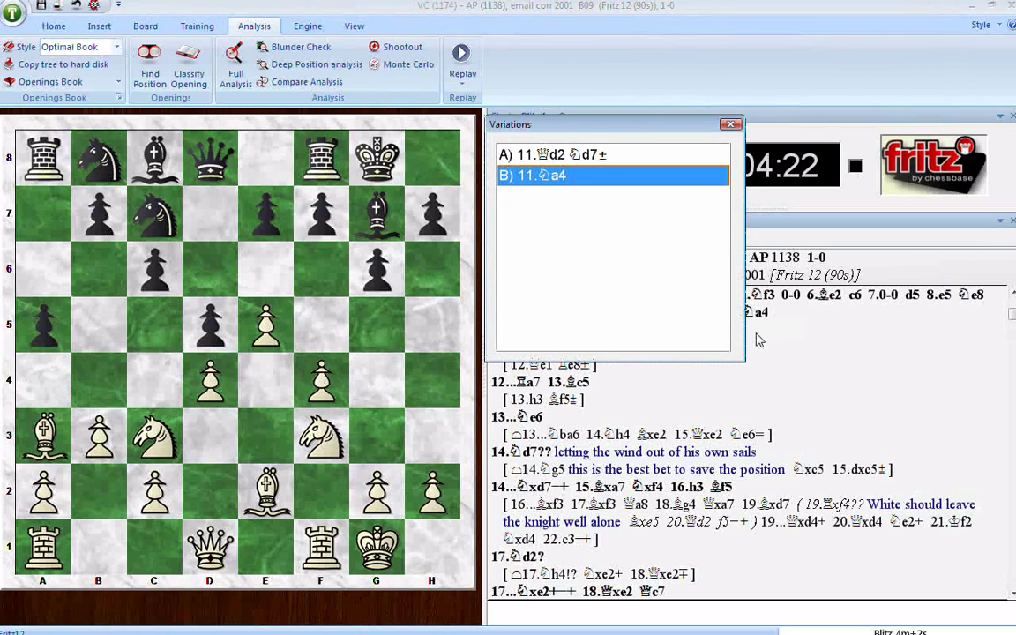
key("Up")
key("Return")
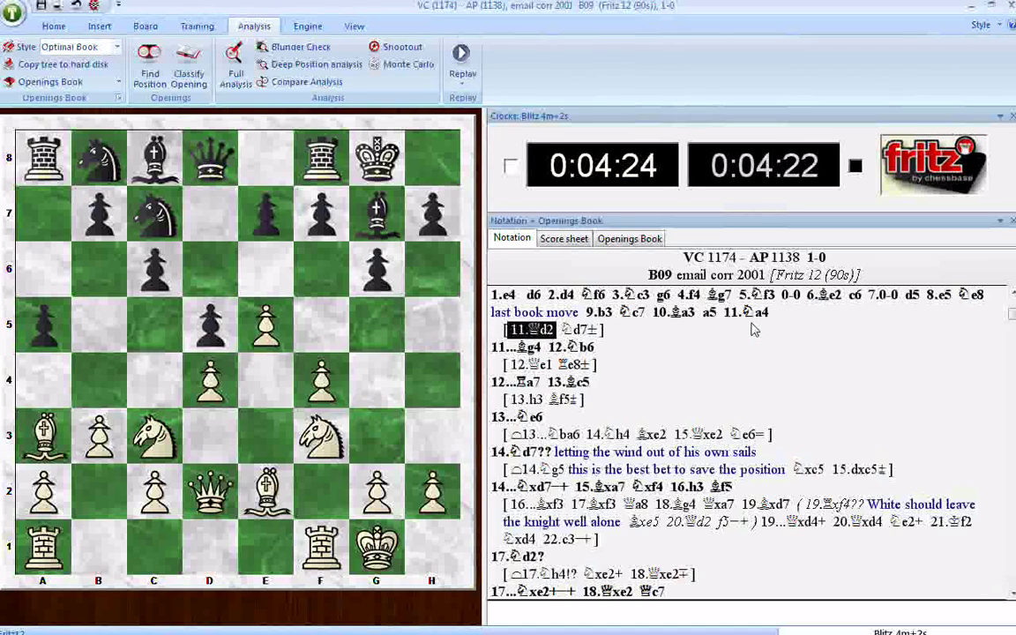
Return to the game move 11.Na4 and step back through the main line to 8...Ne8.
left_click(750, 316)
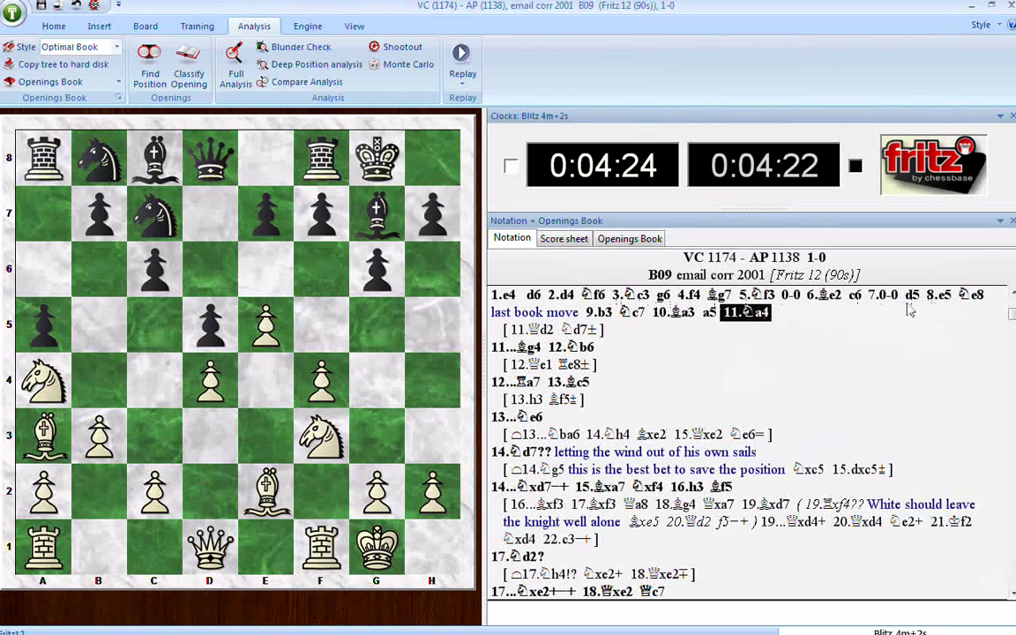
key("Left")
key("Left")
key("Left")
key("Left")
key("Left")
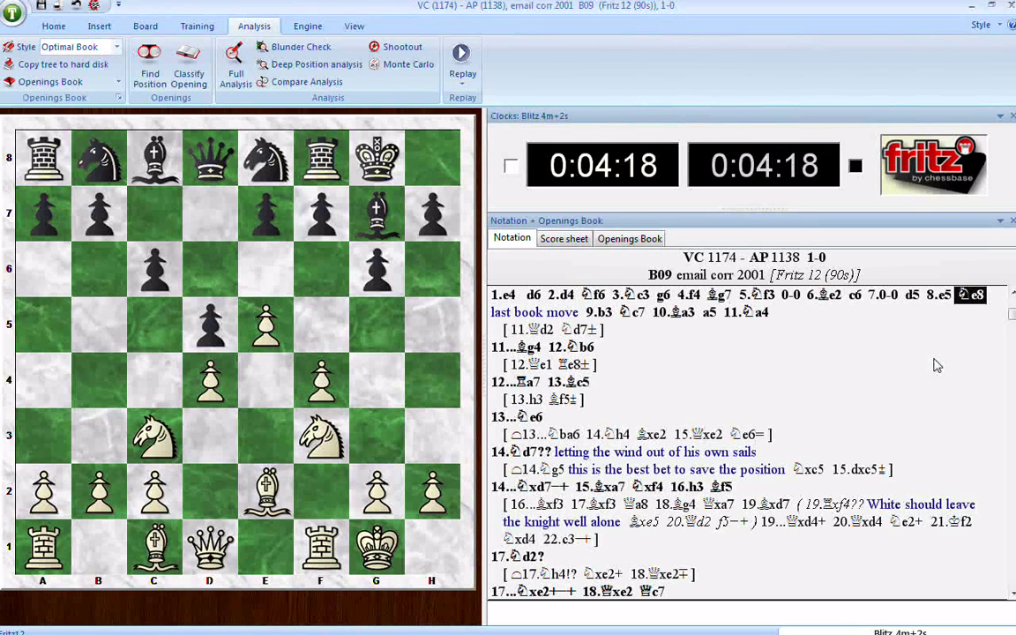
Replay the main line from 9.b3 to 10...a5 and follow the suggested variation 11.Qd2 Nd7.
key("Right")
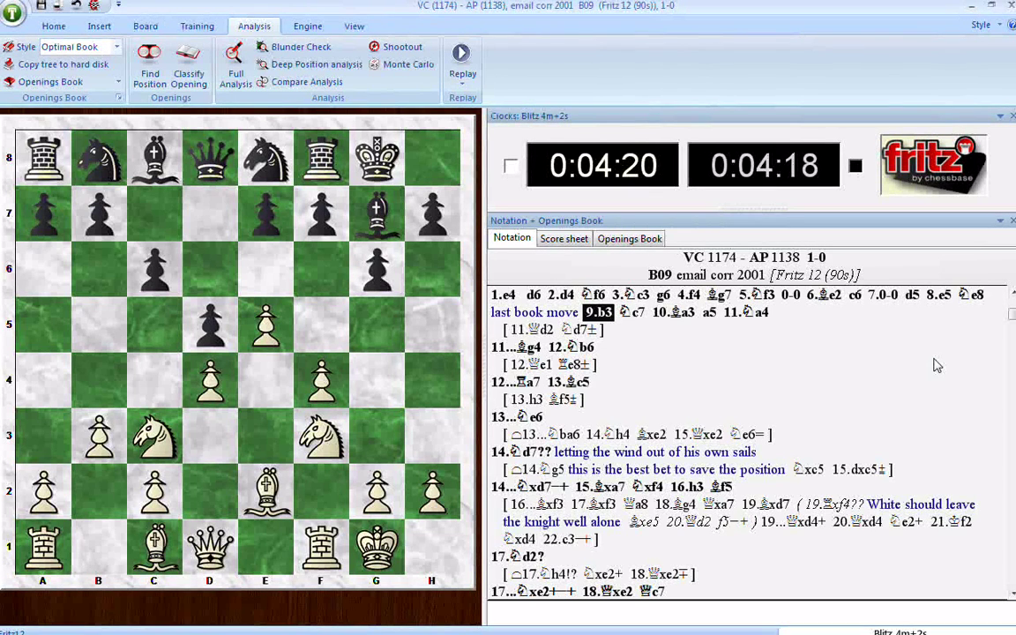
key("Right")
key("Right")
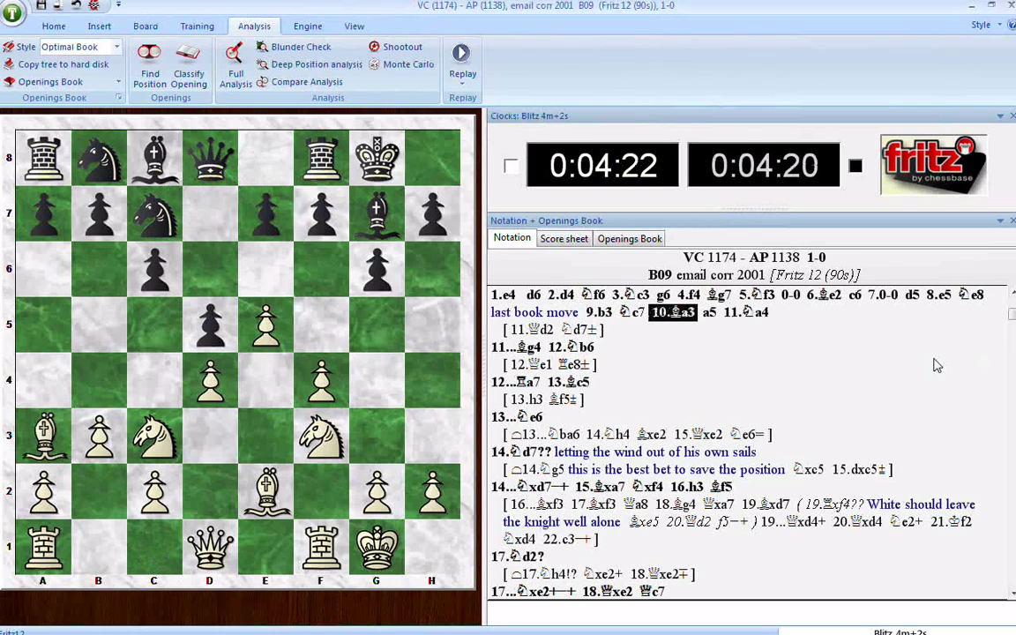
key("Right")
key("Right")
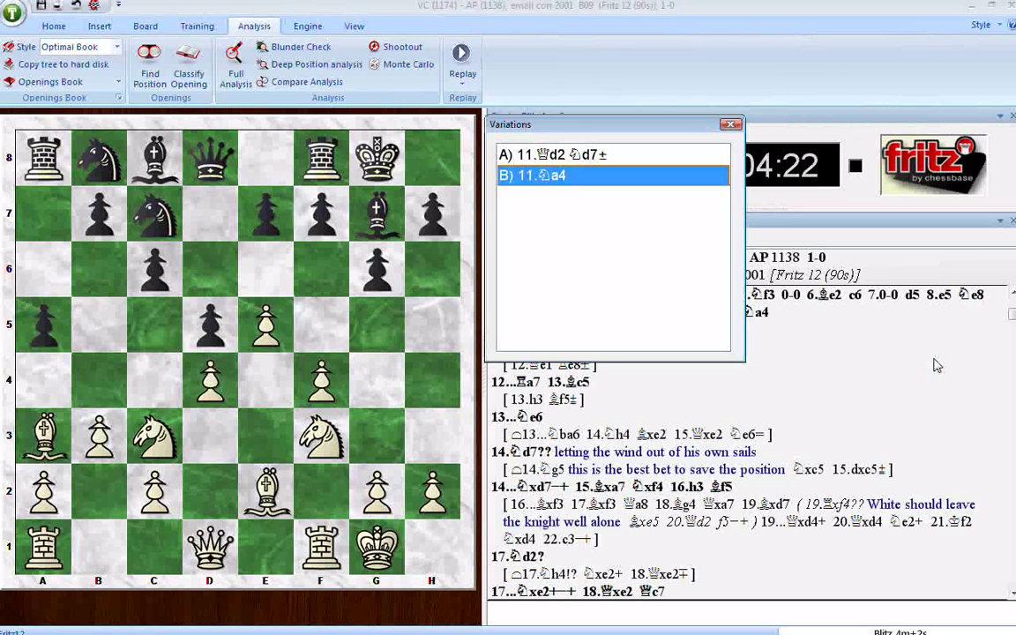
key("Up")
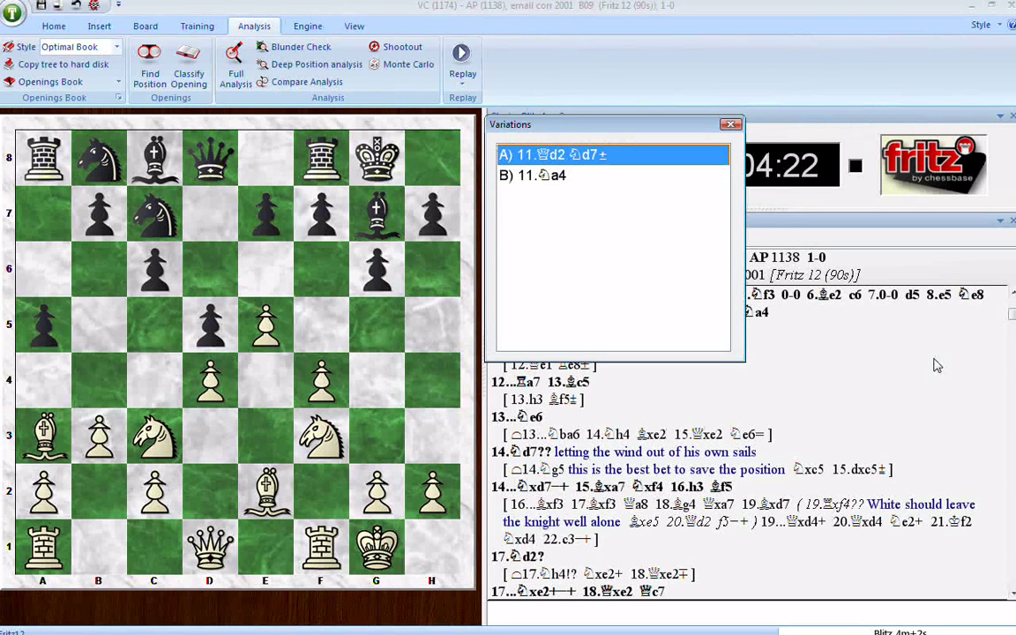
key("Return")
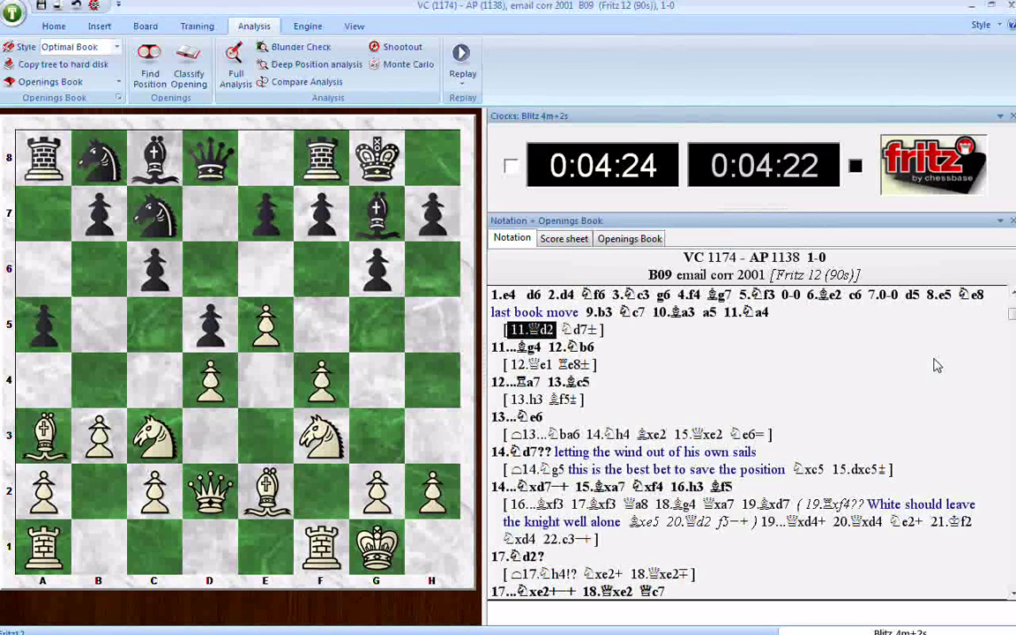
key("Right")
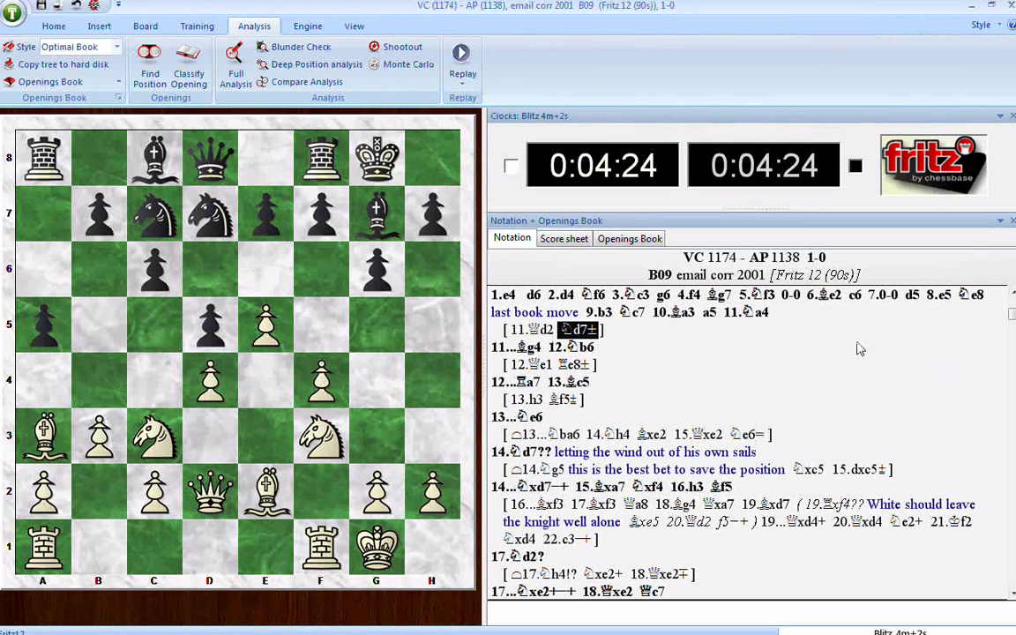
Go back to the main line at 11...Bg4 and continue with the game move 12.Nb6.
key("Left")
key("Right")
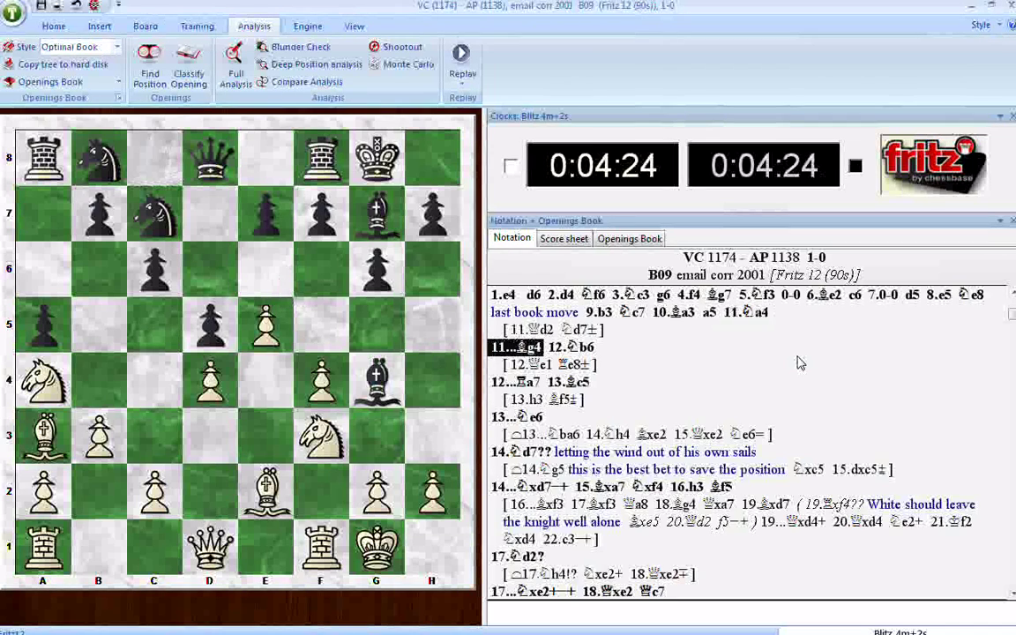
key("Right")
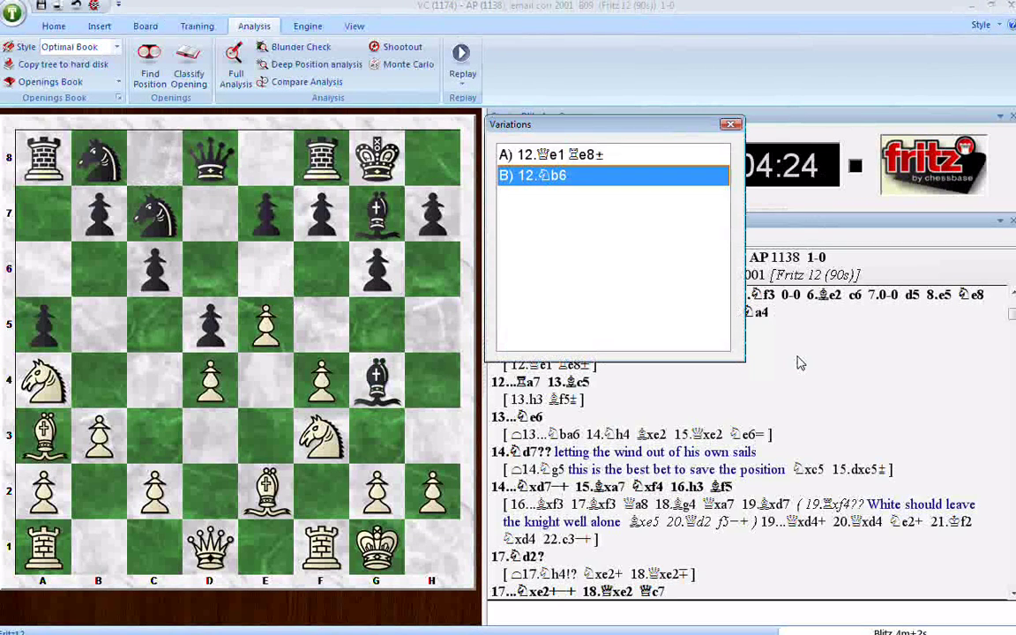
key("Return")
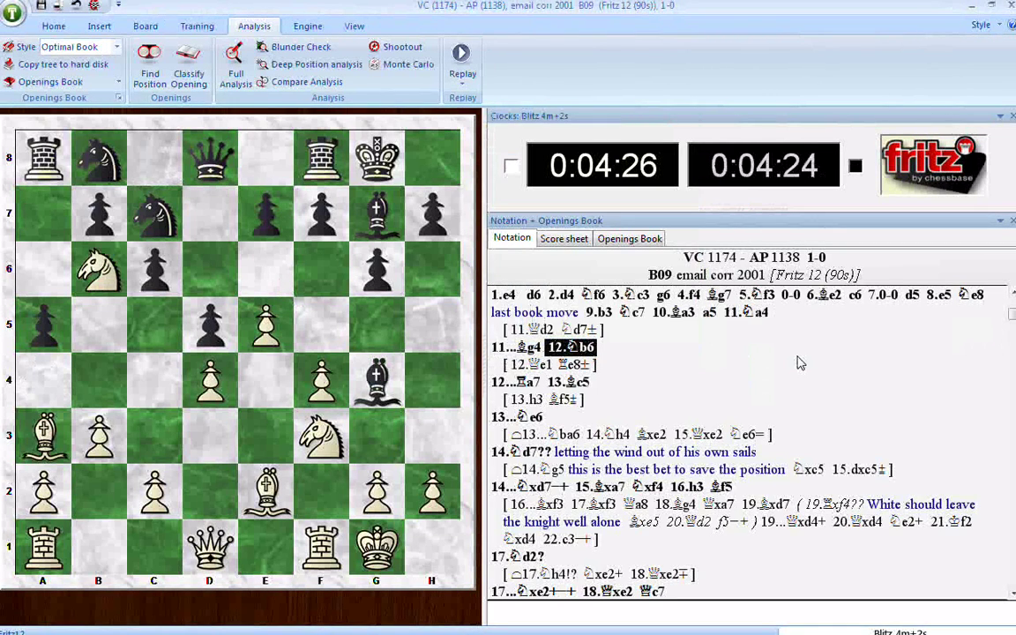
Step back to 11...Bg4 and follow the suggested variation 12.Qe1 Re8.
key("Left")
key("Right")
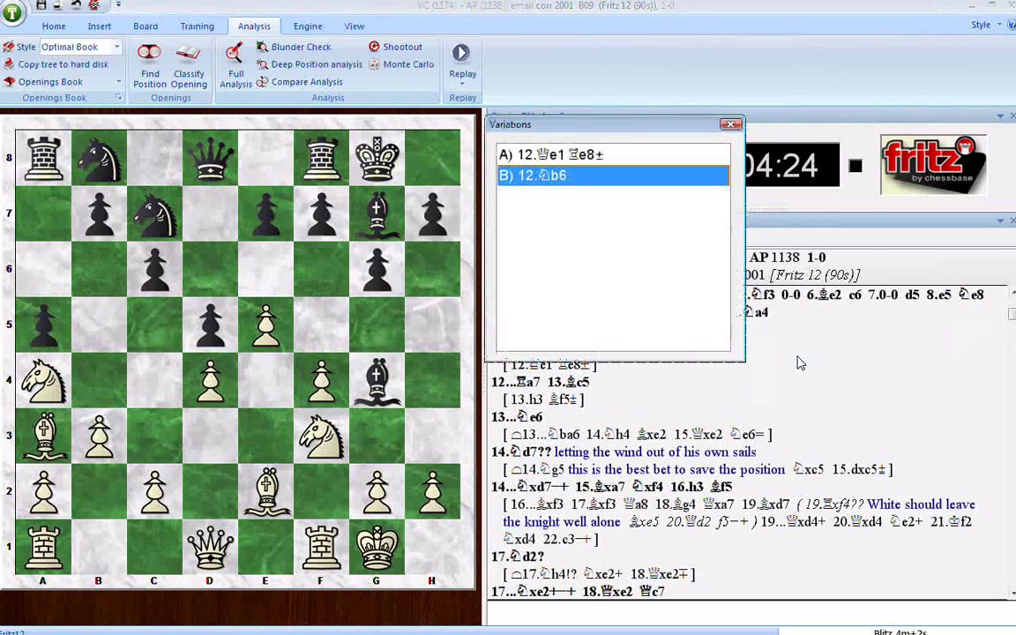
key("Up")
key("Return")
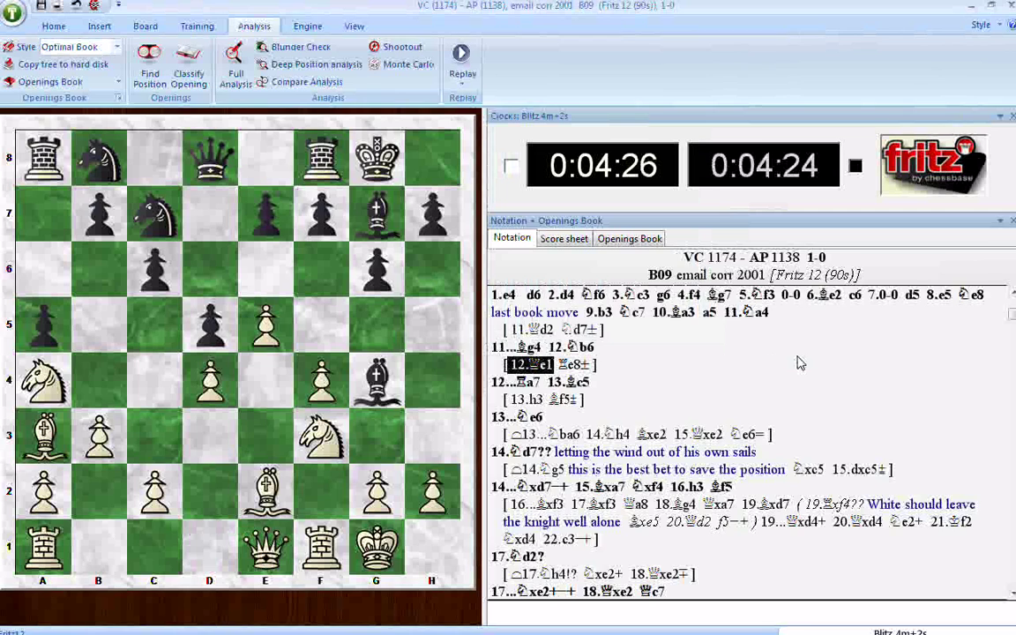
key("Right")
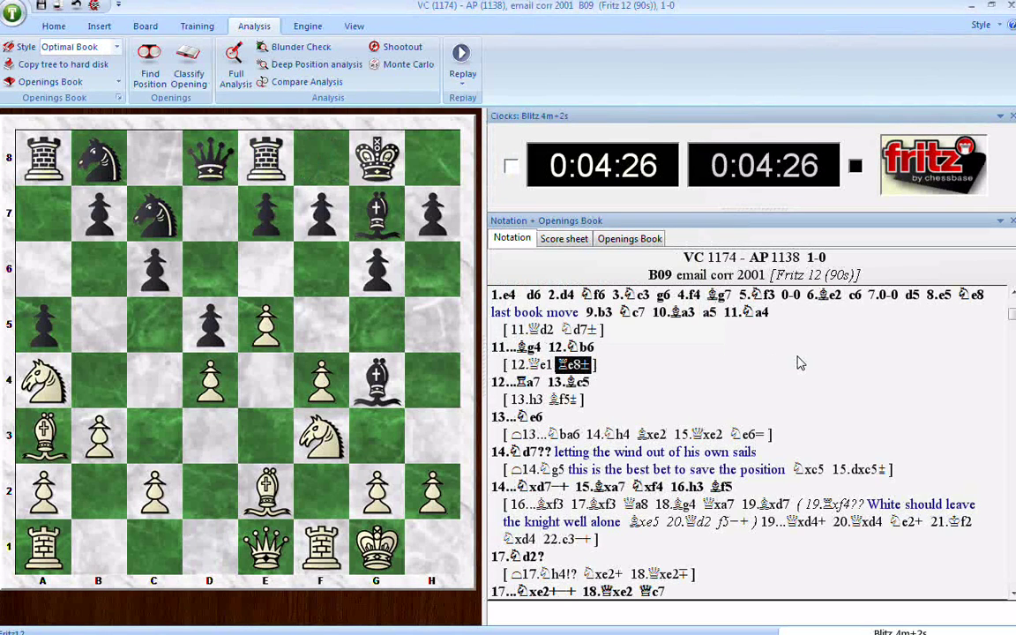
Return to the game move 12.Nb6 and continue the main line through 12...Ra7 to 13.Bc5.
left_click(582, 350)
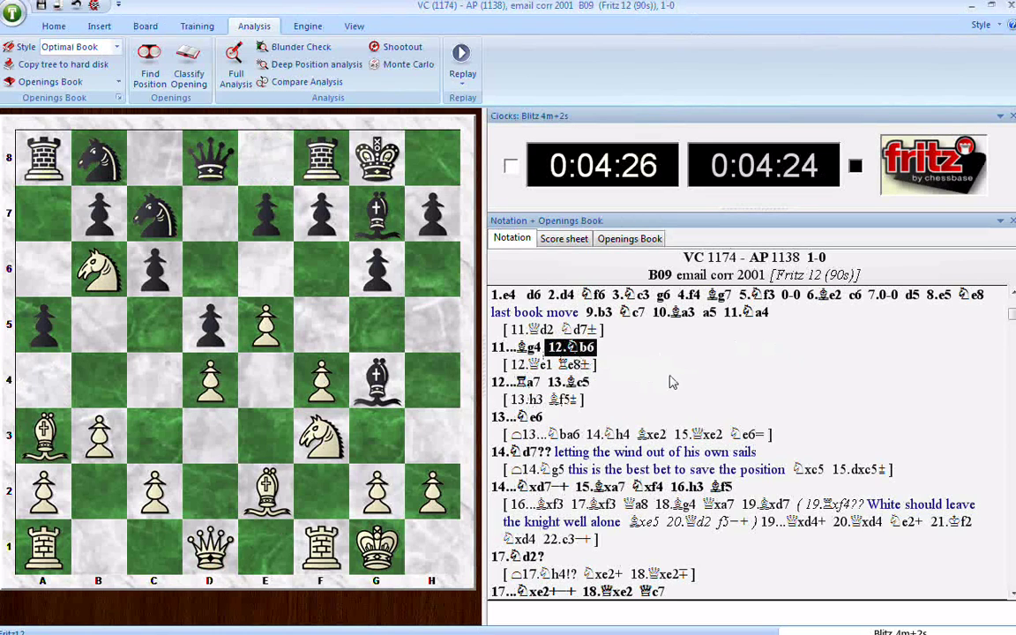
key("Right")
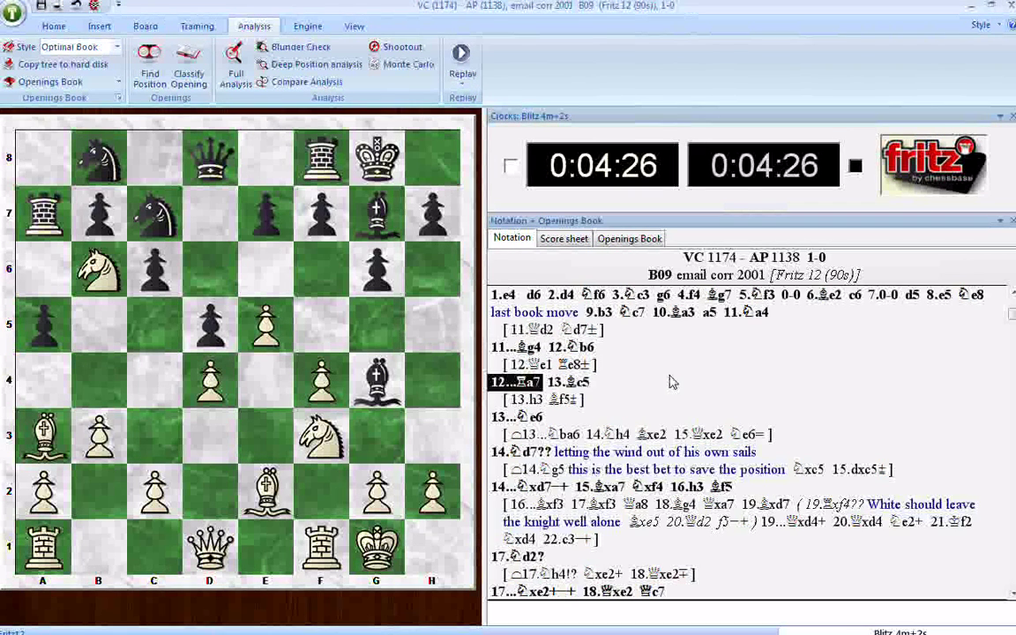
key("Right")
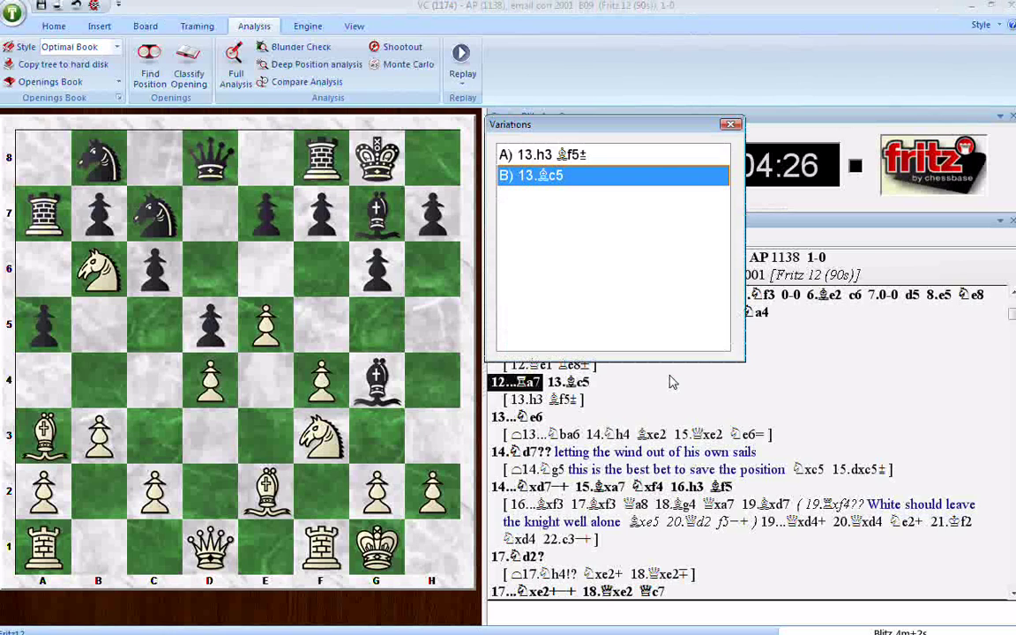
key("Return")
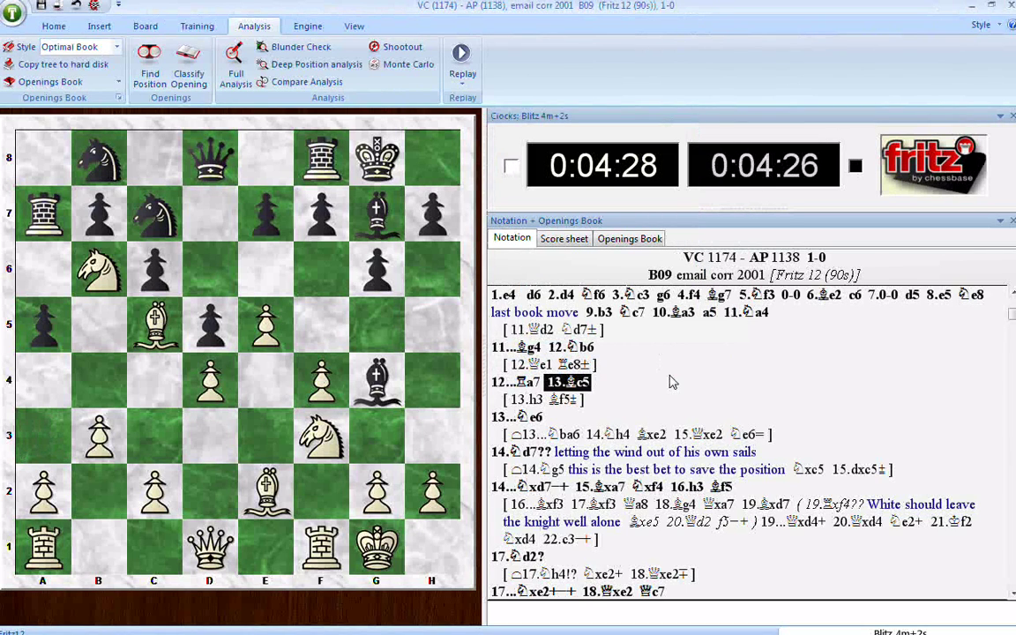
Step back to 12...Ra7 and follow the suggested variation 13.h3 Bf5.
key("Left")
key("Right")
key("Up")
key("Return")
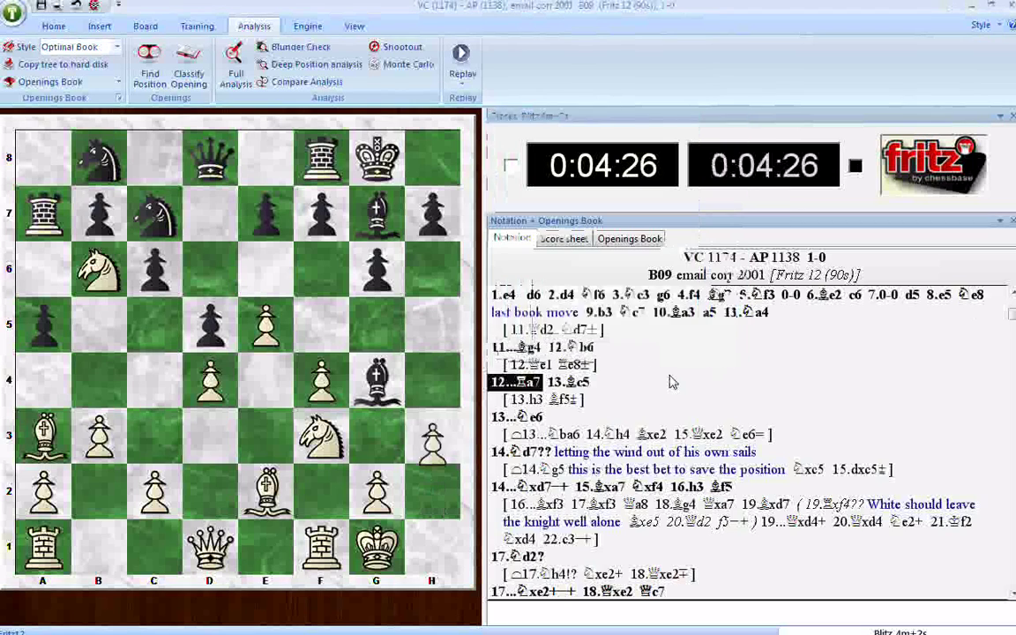
key("Right")
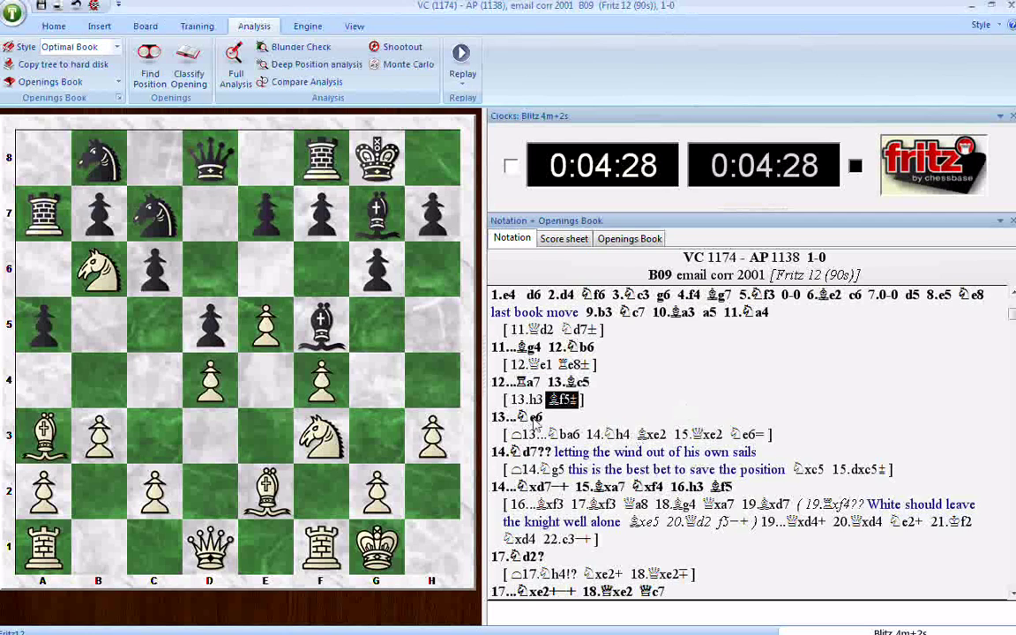
Show the game move 13...Ne6, and replay the suggested alternative 13...Nba6 14.Nh4 Bxe2 15.Qxe2 Ne6.
left_click(534, 419)
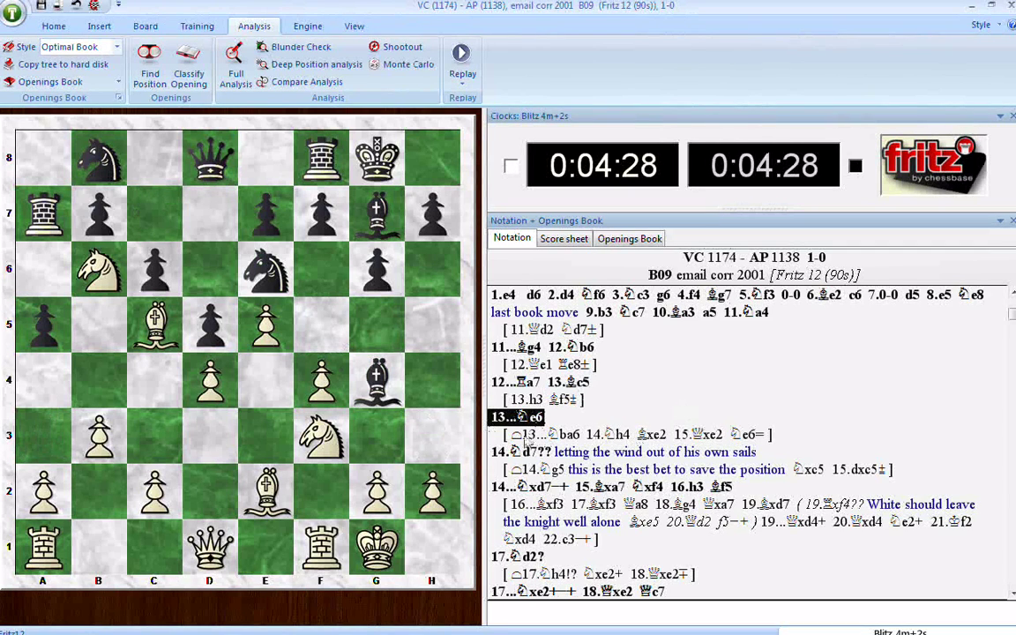
left_click(540, 434)
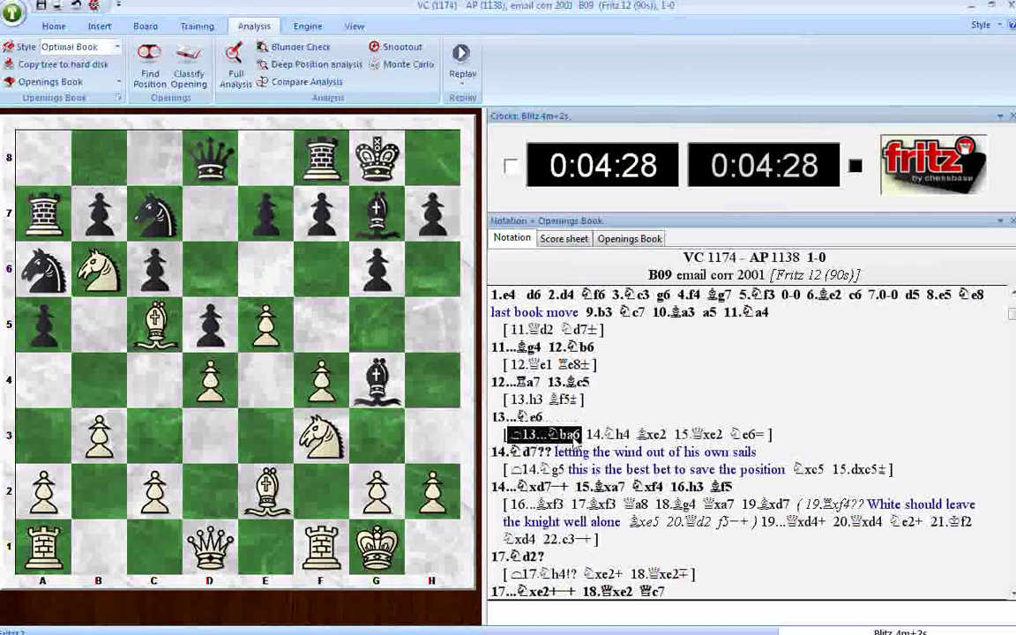
key("Right")
key("Right")
key("Right")
key("Right")
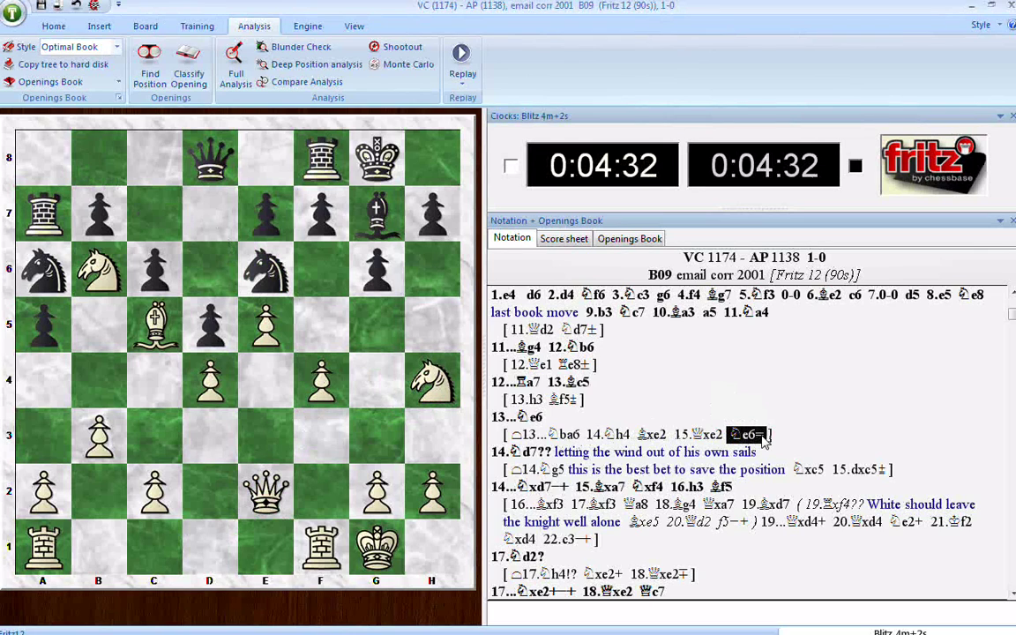
From the game position after 13...Ne6, compare the game move 14.Nd7 with the suggested 14.Ng5, and go back to 13...Ne6.
left_click(532, 418)
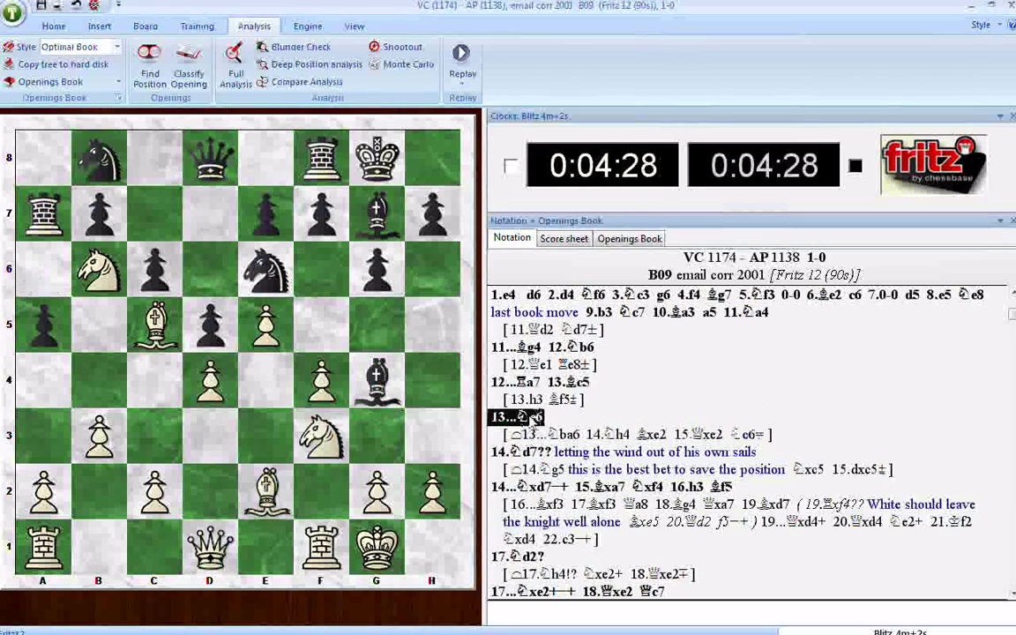
left_click(534, 457)
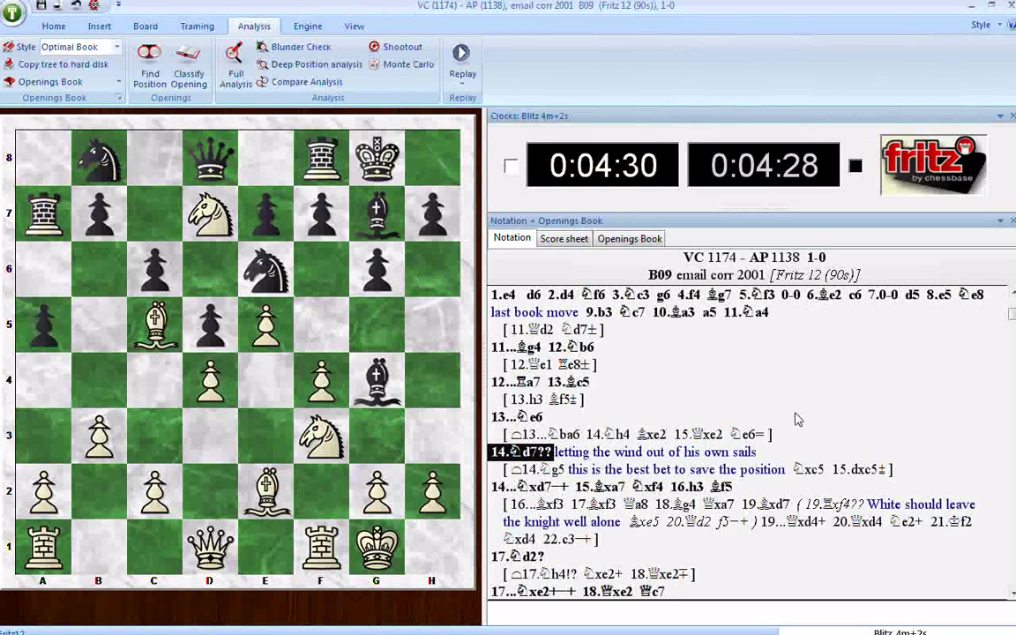
left_click(554, 471)
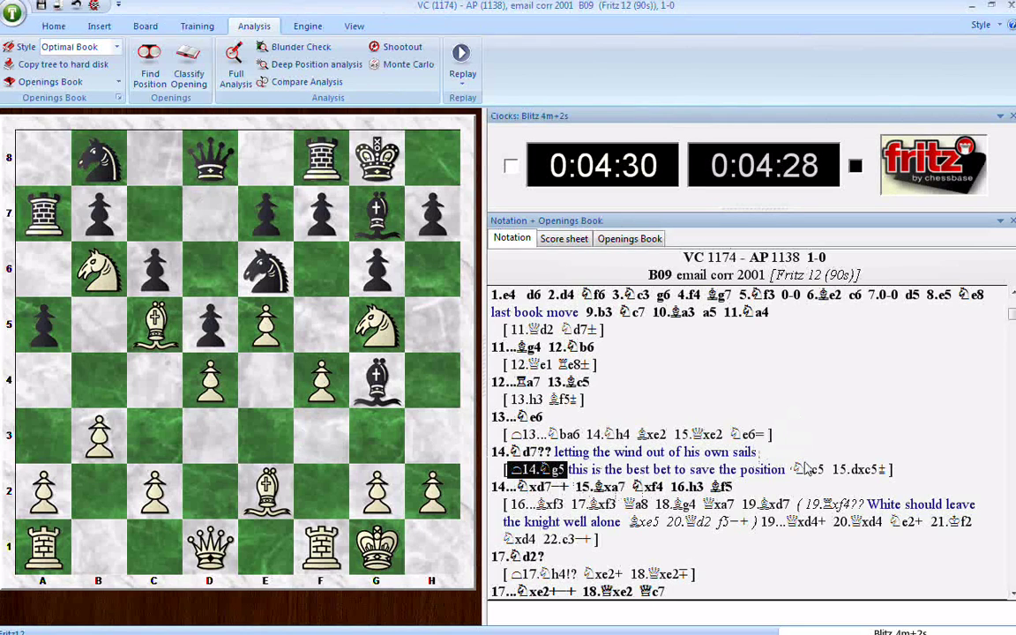
key("Left")
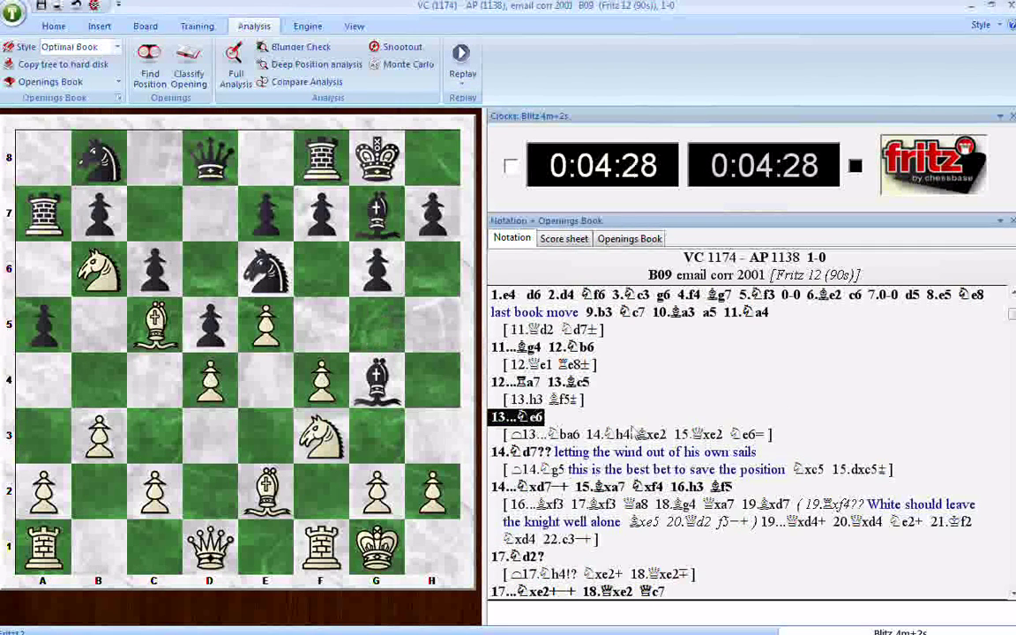
Replay the suggested variation 14.Ng5 Nxc5 15.dxc5 from the position after 13...Ne6.
key("Right")
key("Up")
key("Return")
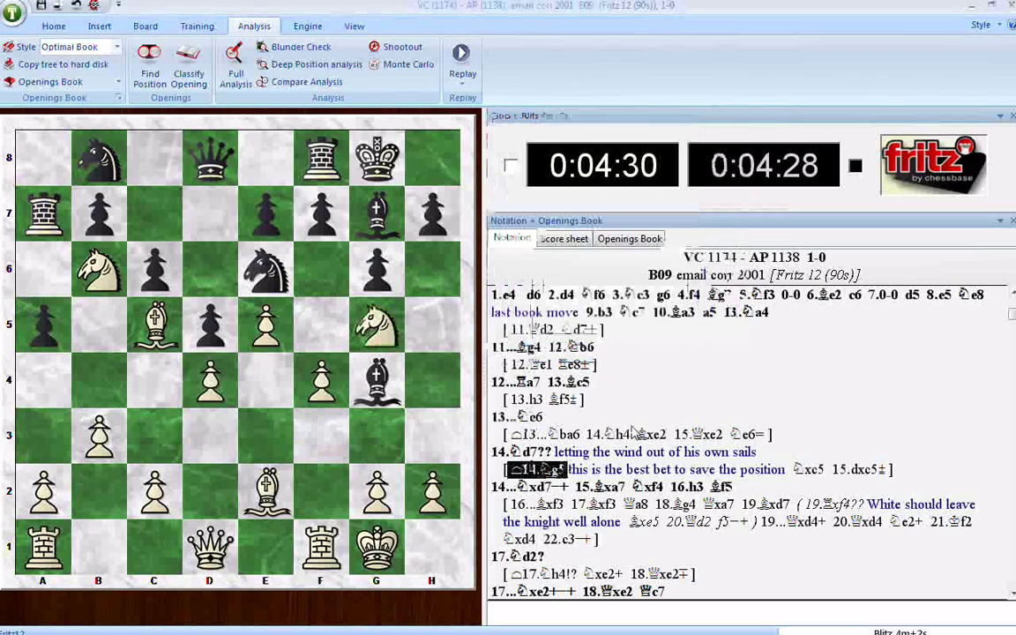
key("Right")
key("Right")
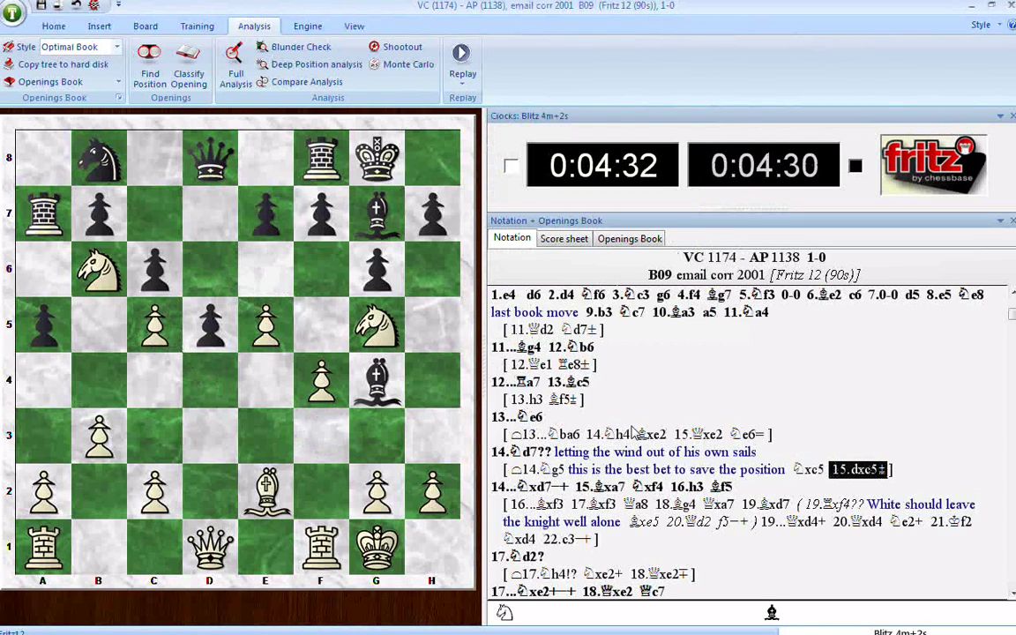
Return to 14.Nd7, advance to 14...Nxd7 to look over the remaining annotations, and step back to 14.Nd7.
left_click(521, 452)
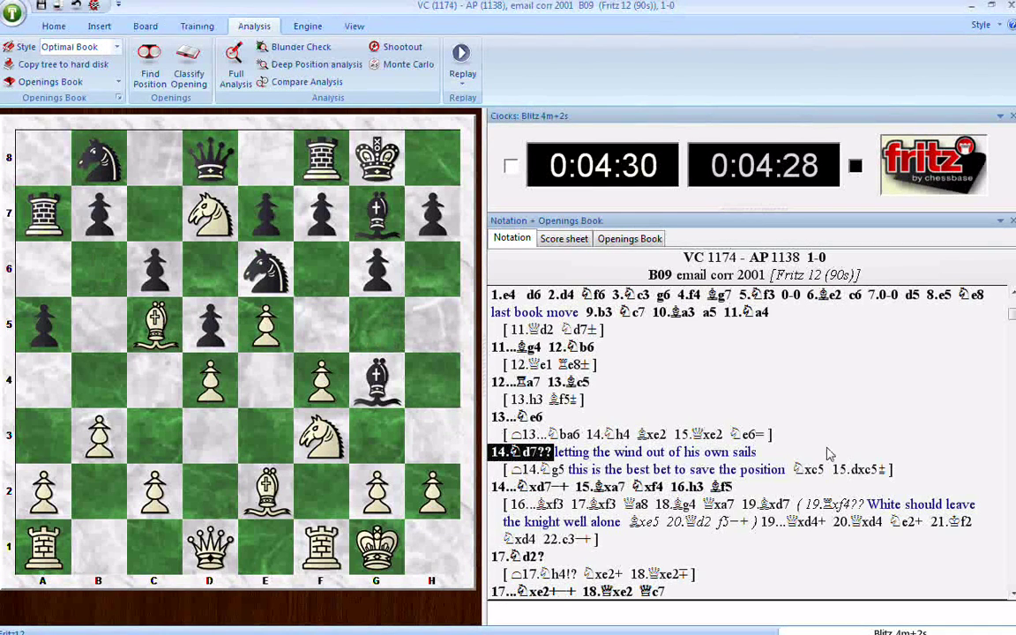
key("Right")
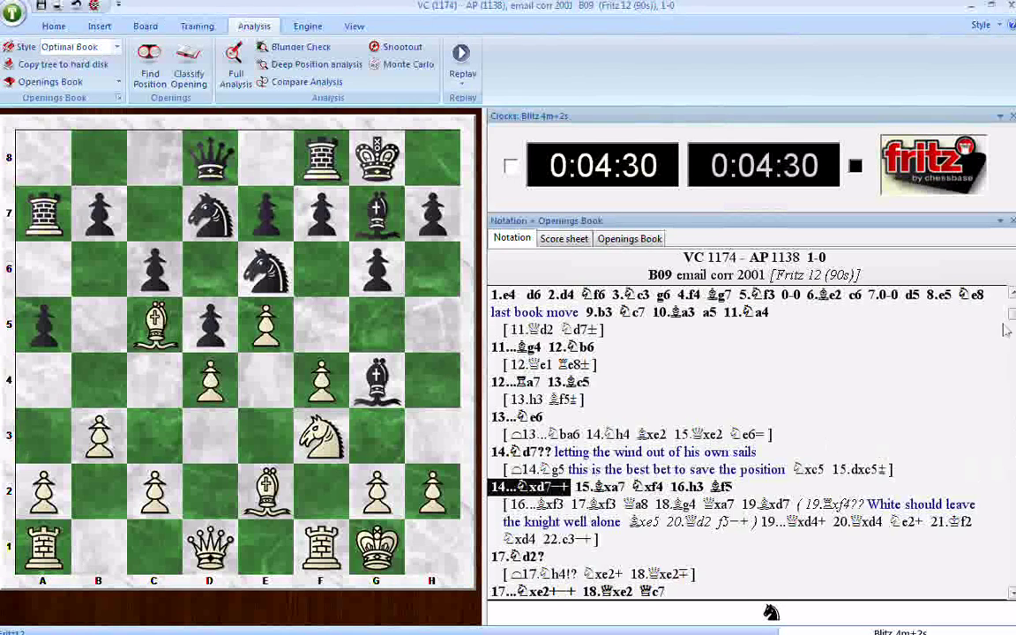
scroll(1010, 593, "down", 2)
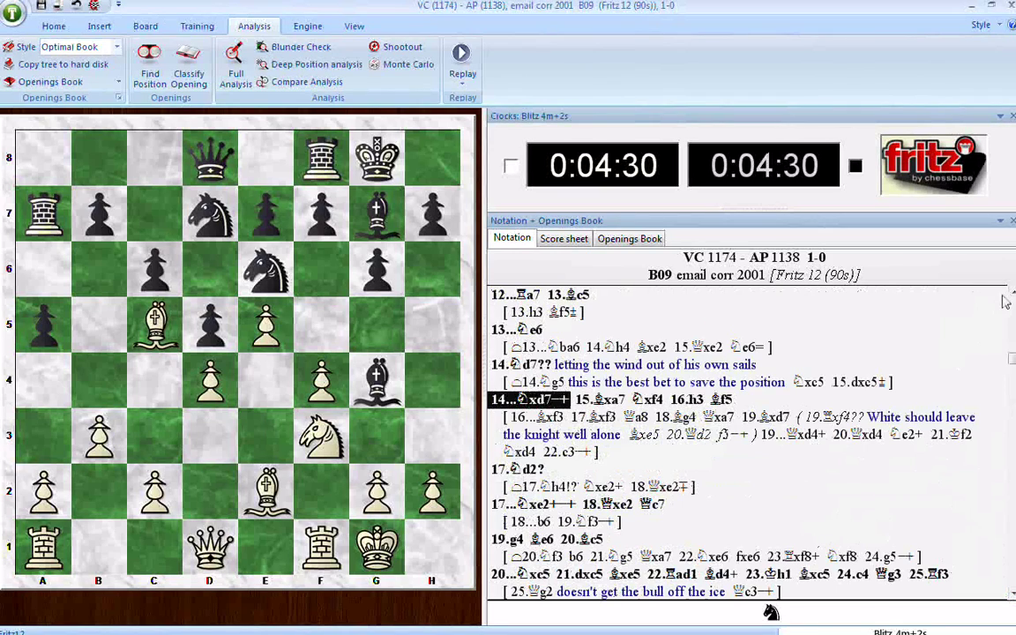
scroll(1006, 302, "up", 2)
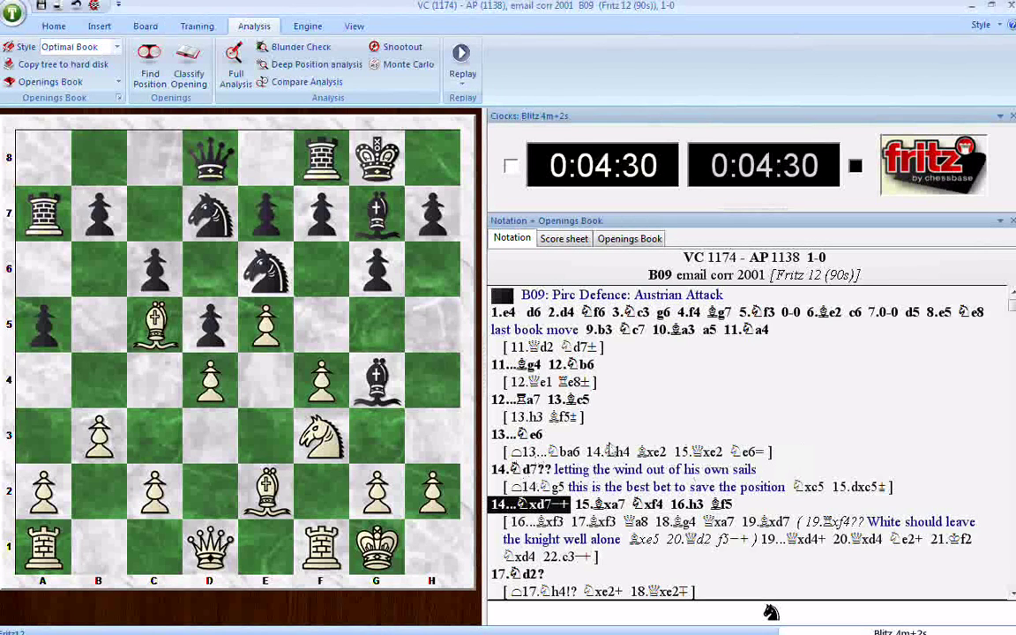
key("Left")
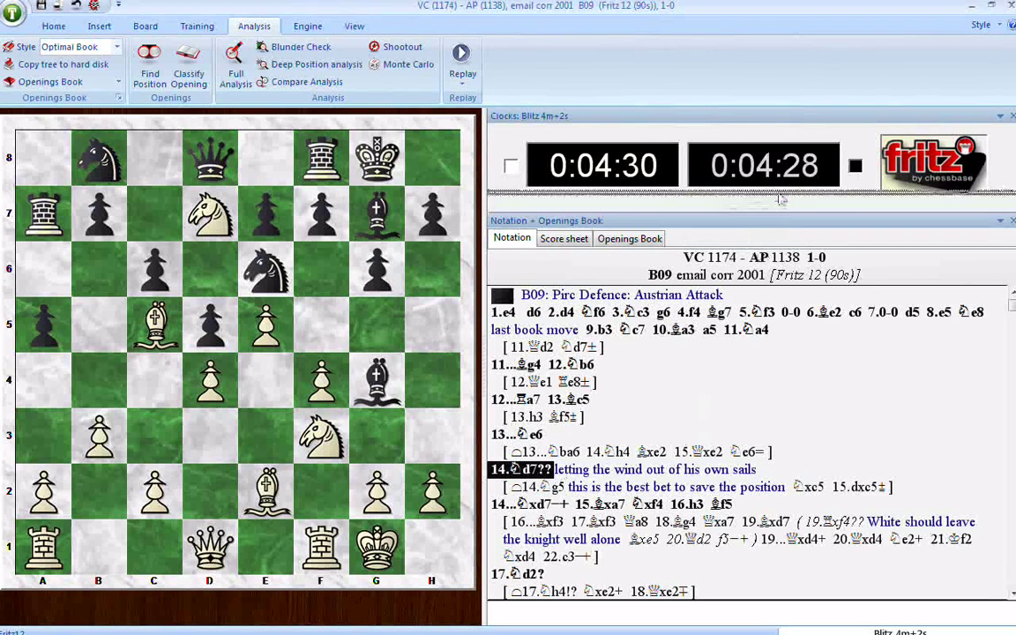
left_click_drag(776, 213, 780, 178)
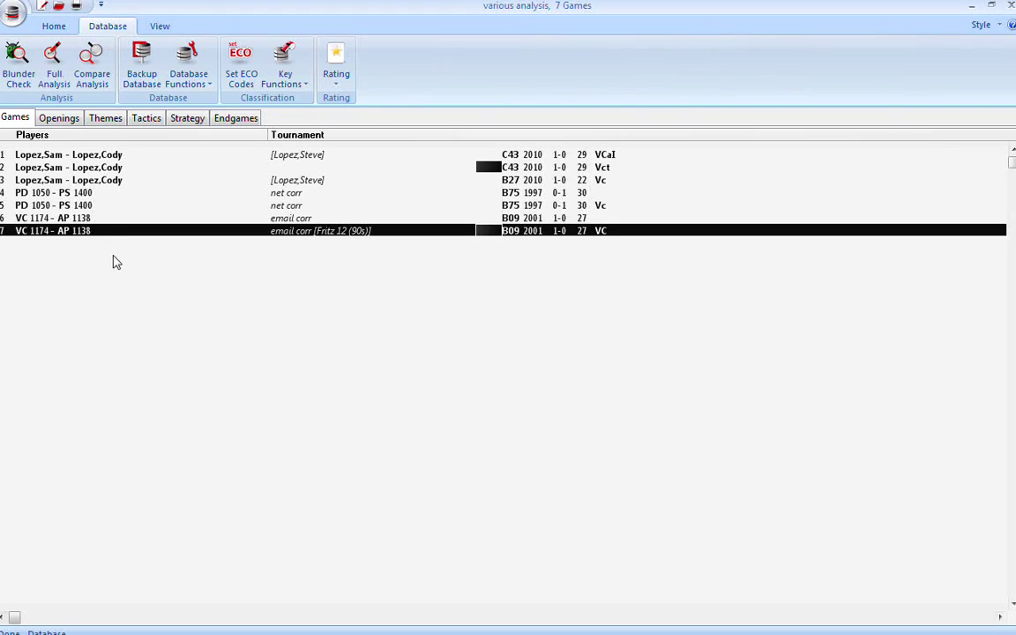
In the database game list, add games 5 and 6 to the selected game 7, and view the Full Analysis options without running it.
left_click(74, 204, "ctrl")
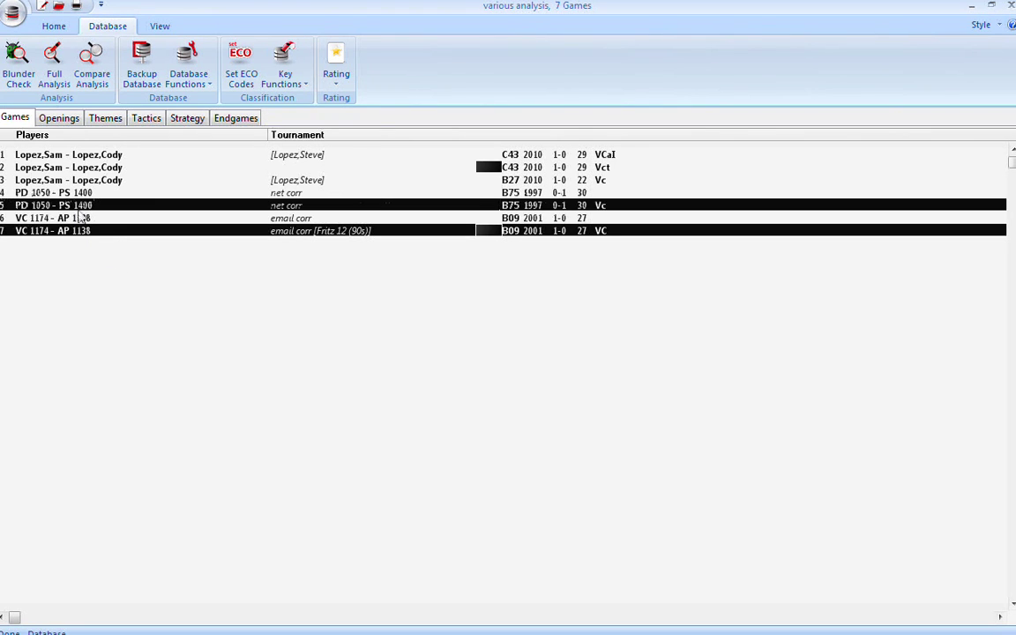
left_click(78, 217, "ctrl")
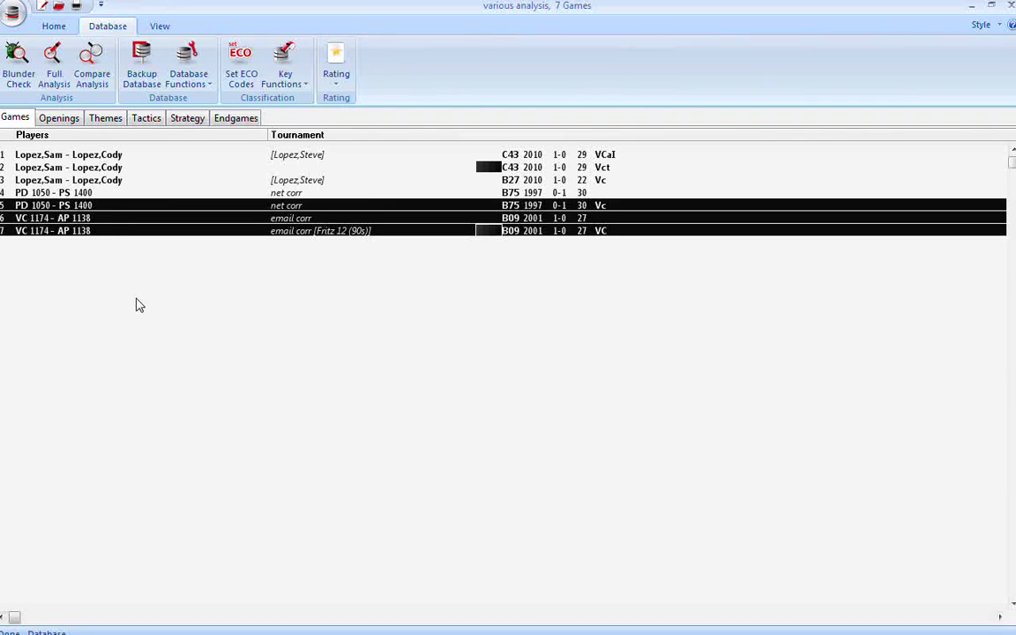
left_click(52, 76)
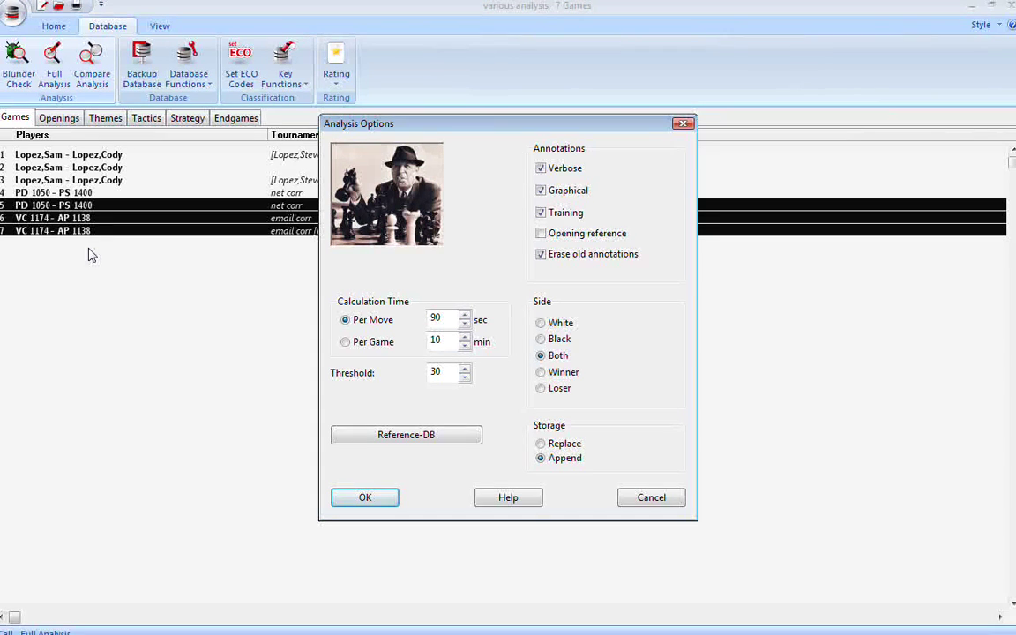
left_click(672, 503)
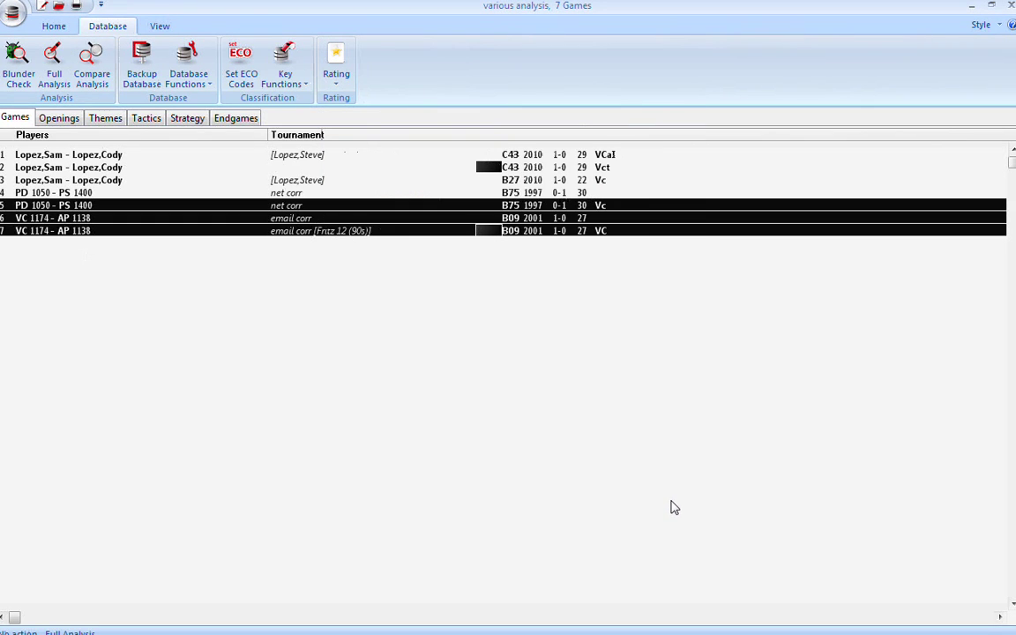
Open the Blunder Check options for the three selected games.
left_click(14, 66)
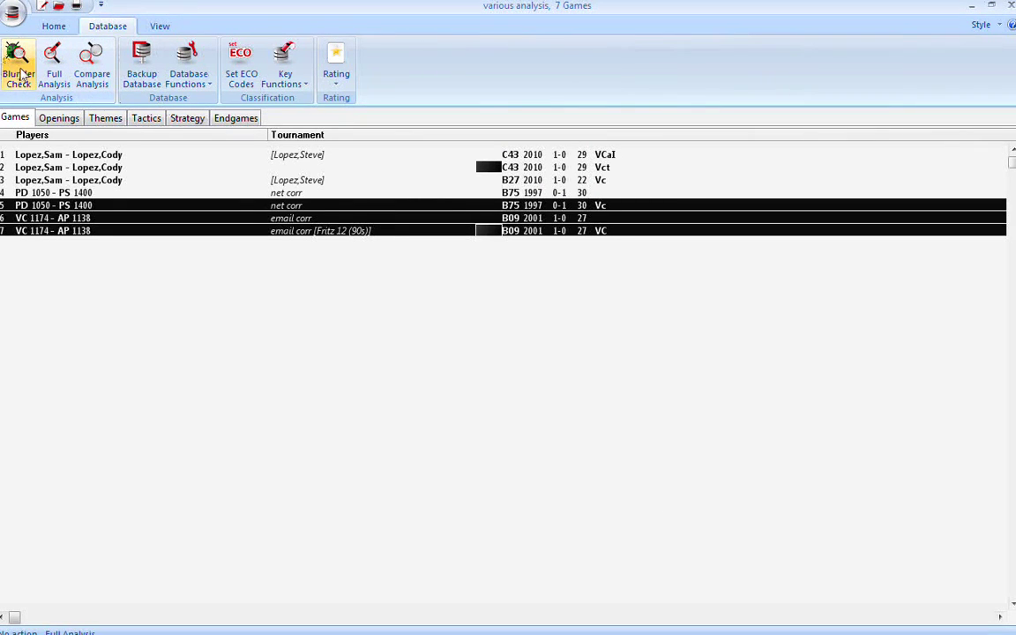